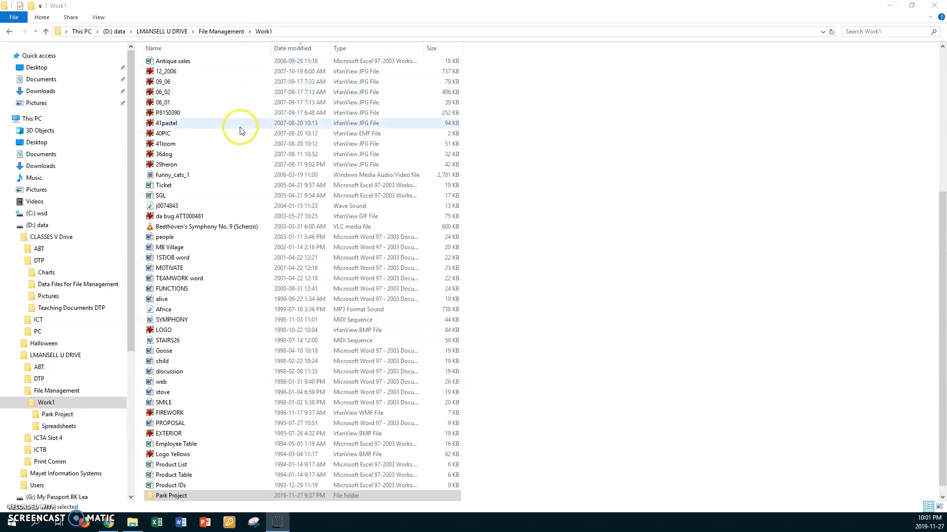
Sort the contents of the Work1 folder by name in ascending order, trying the reverse order as well.
{"action": "scroll", "coordinate": [242, 130], "scroll_direction": "up", "scroll_amount": 7}
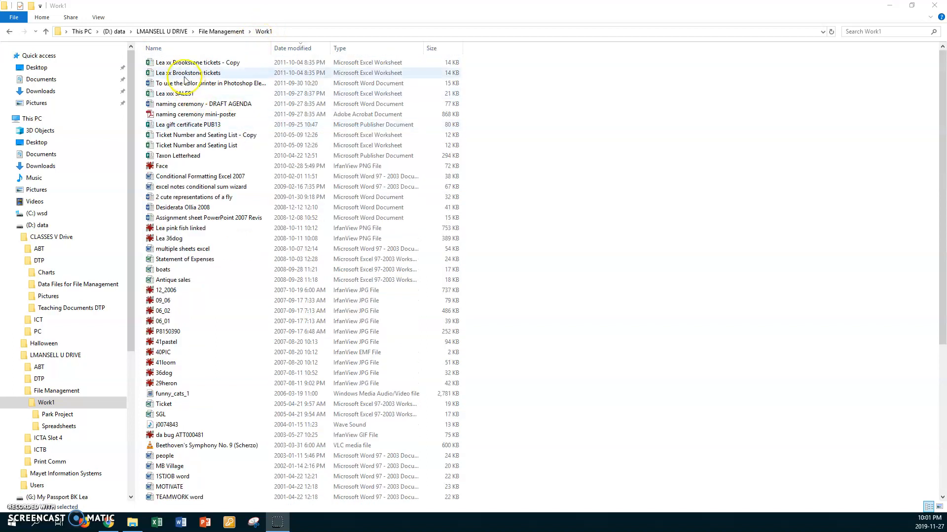
{"action": "left_click", "coordinate": [157, 50]}
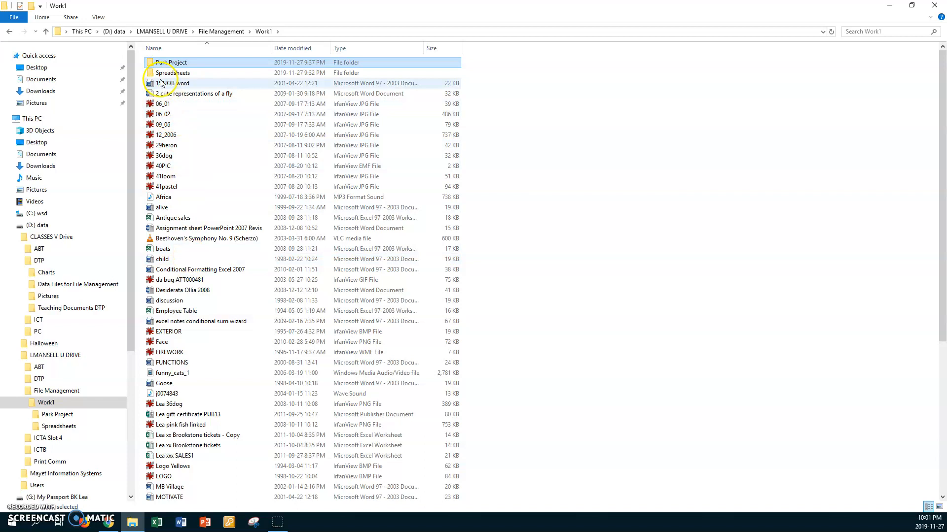
{"action": "left_click", "coordinate": [156, 49]}
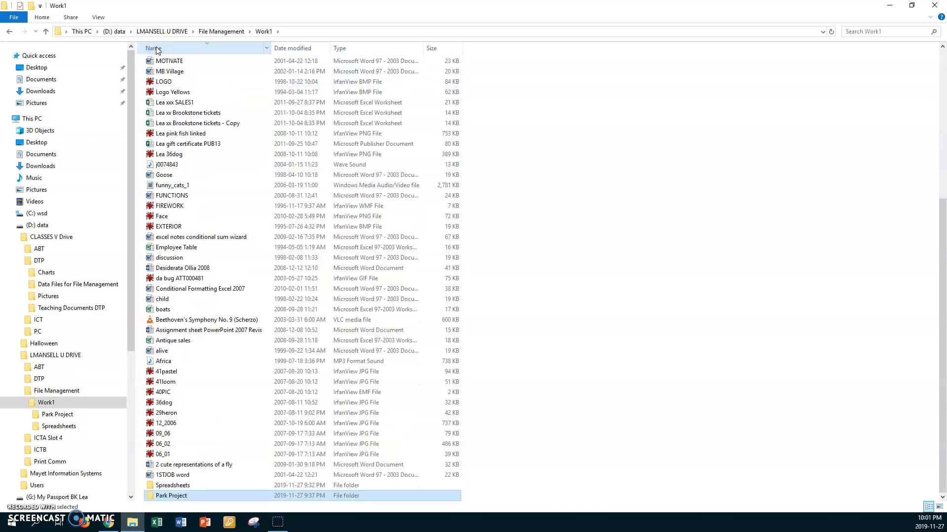
{"action": "left_click", "coordinate": [157, 49]}
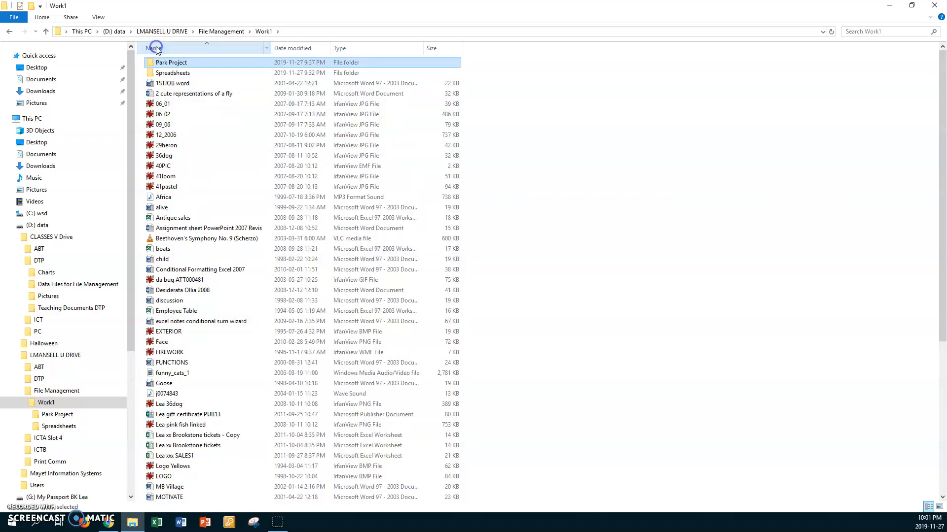
{"action": "left_click", "coordinate": [157, 49]}
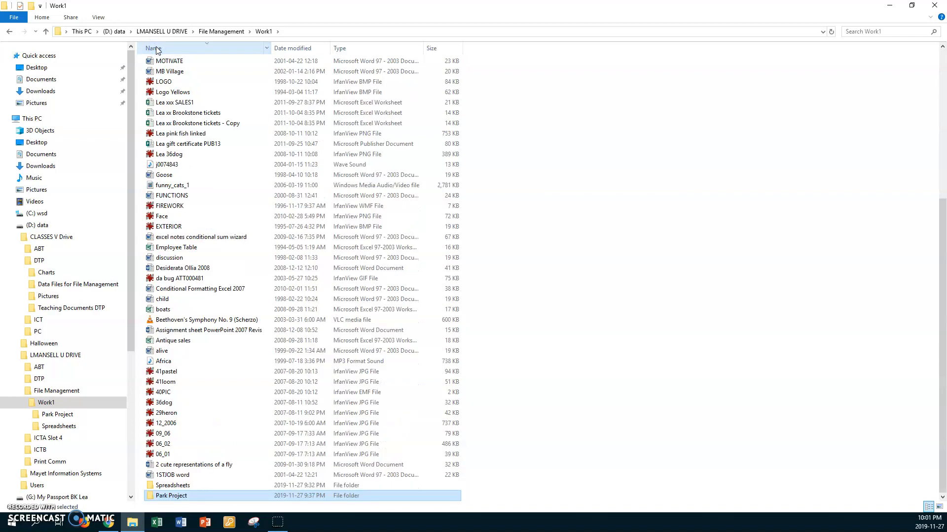
{"action": "left_click", "coordinate": [157, 49]}
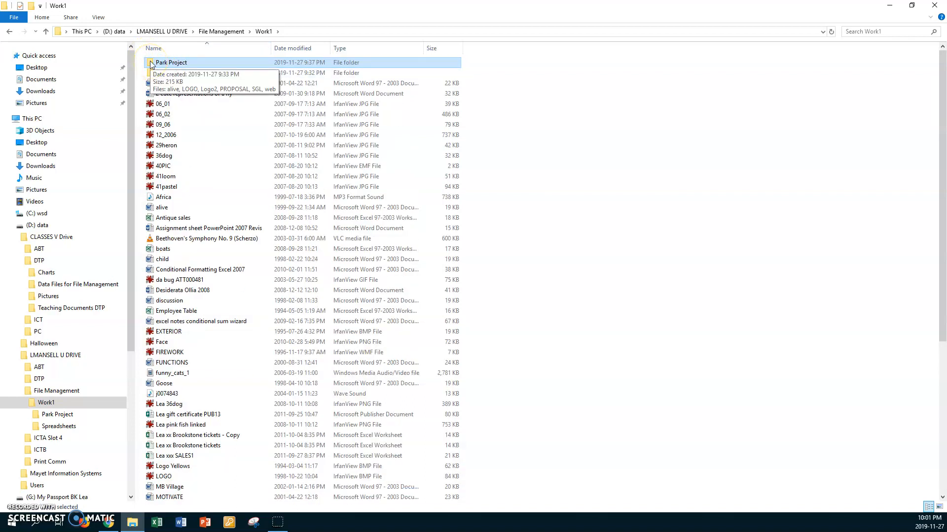
Open the Park Project folder and create a new folder named Expenses in it.
{"action": "double_click", "coordinate": [151, 63]}
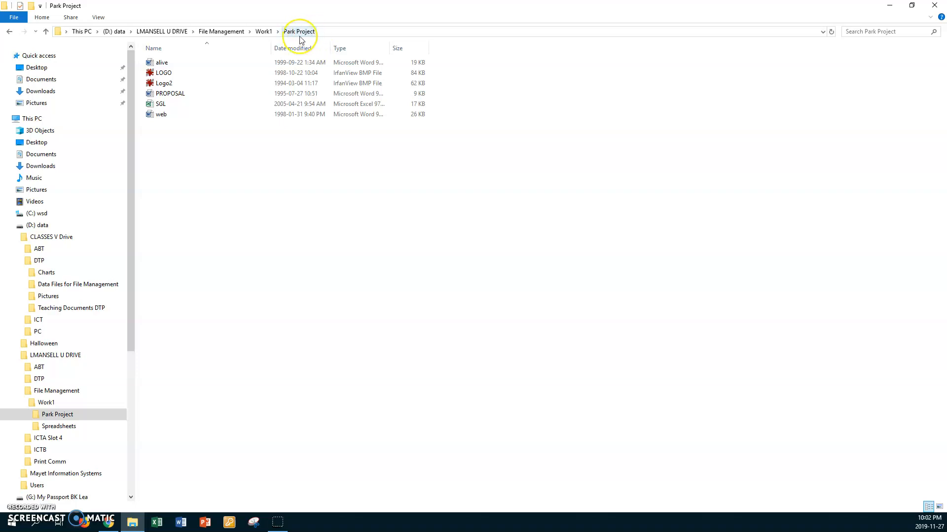
{"action": "right_click", "coordinate": [274, 159]}
{"action": "mouse_move", "coordinate": [326, 276]}
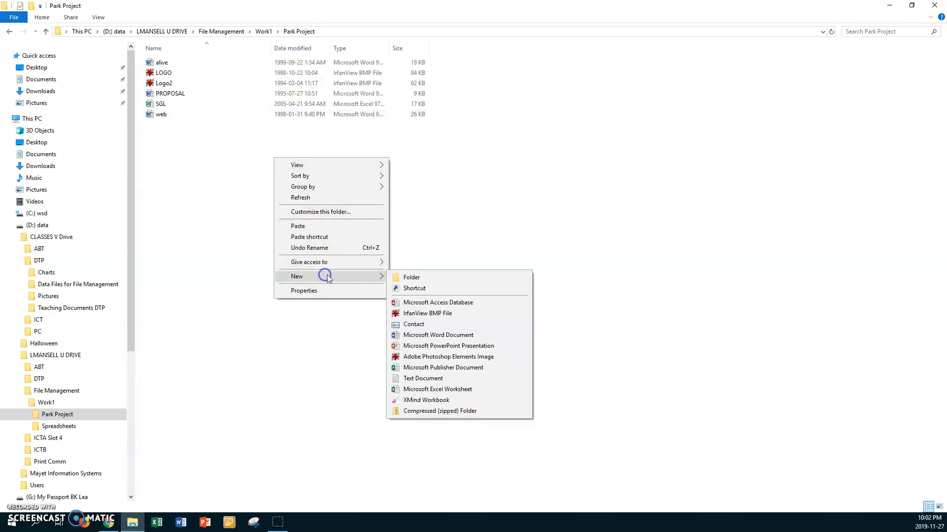
{"action": "left_click", "coordinate": [400, 277]}
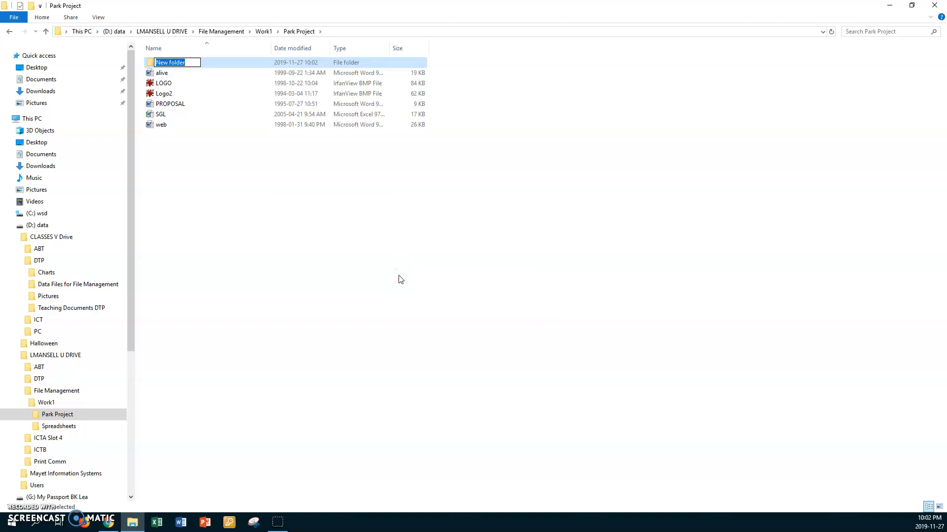
{"action": "type", "text": "Expenses"}
{"action": "key", "text": "Return"}
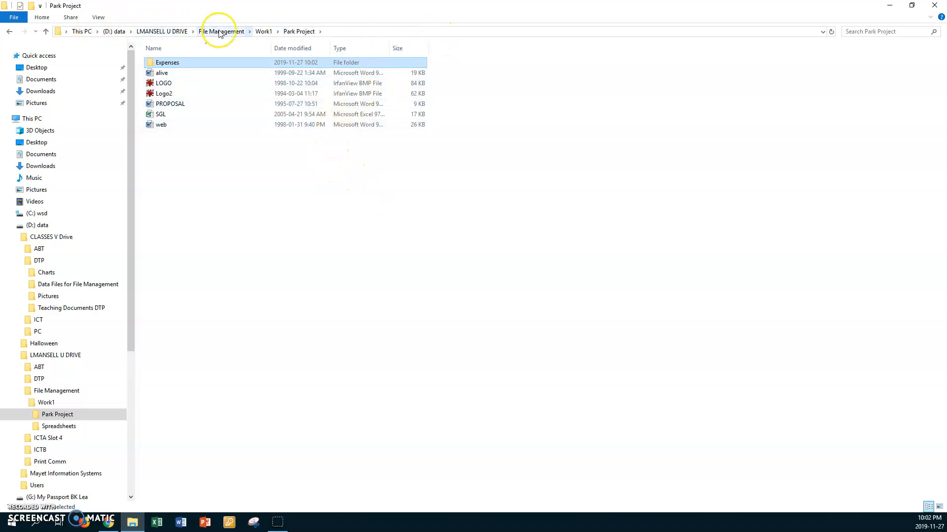
Return to the Work1 folder and display its contents in the List layout.
{"action": "left_click", "coordinate": [264, 32]}
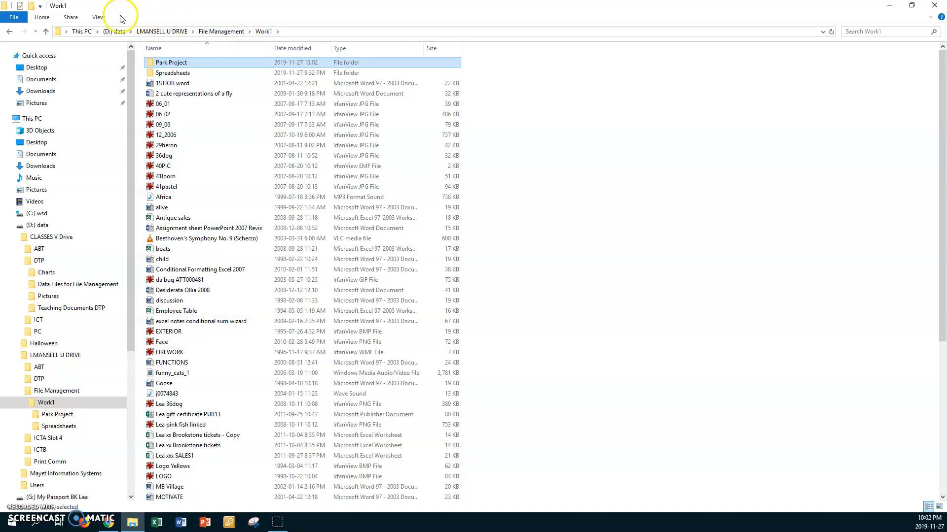
{"action": "left_click", "coordinate": [98, 17]}
{"action": "left_click", "coordinate": [155, 41]}
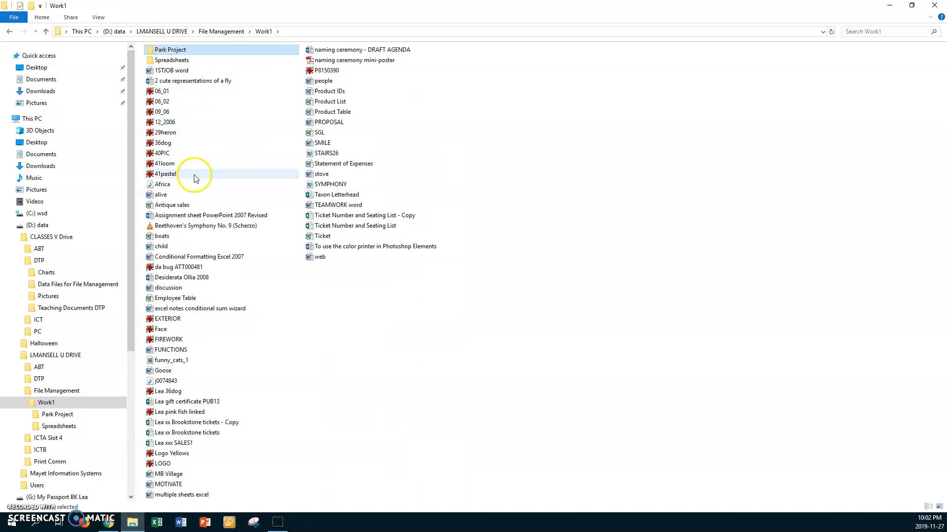
Select the files LOGO, Goose, FUNCTIONS, Employee Table and people together in Work1 and copy them.
{"action": "left_click", "coordinate": [167, 463]}
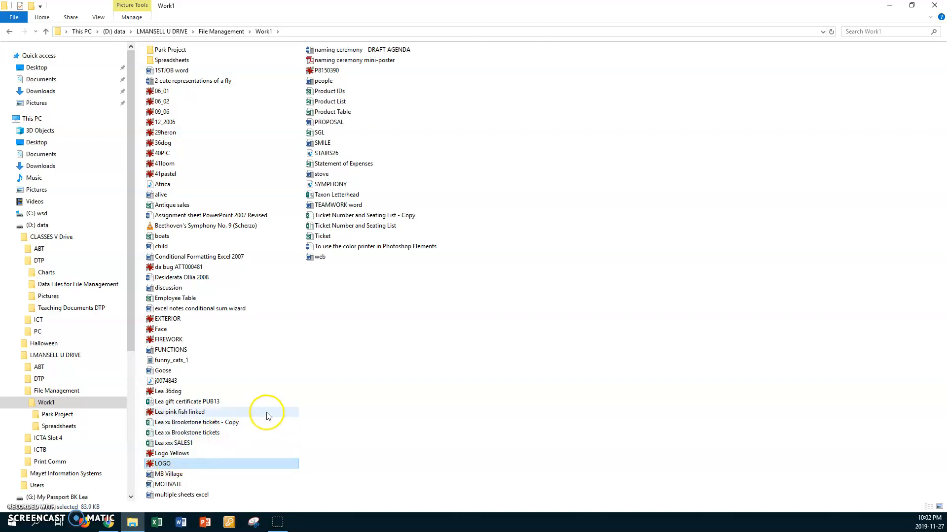
{"action": "key", "text": "ctrl+shift+6"}
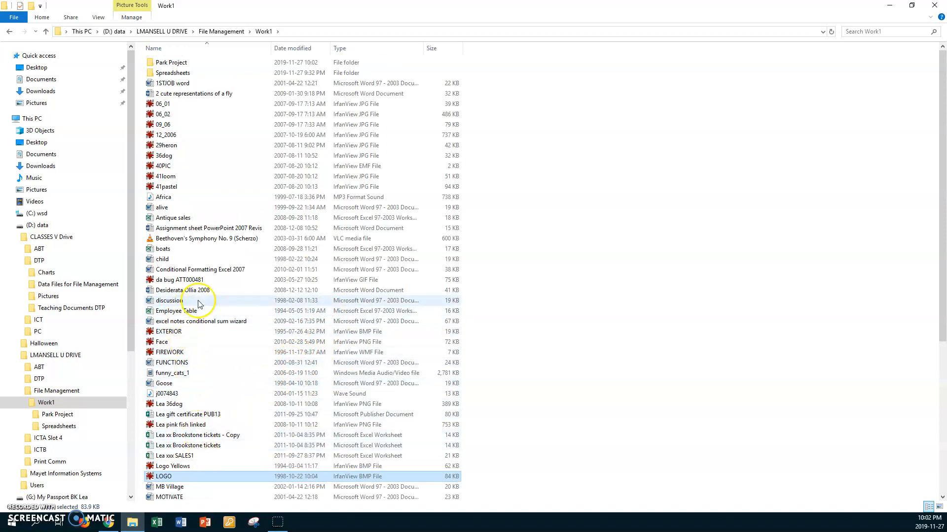
{"action": "left_click", "coordinate": [164, 384], "text": "ctrl"}
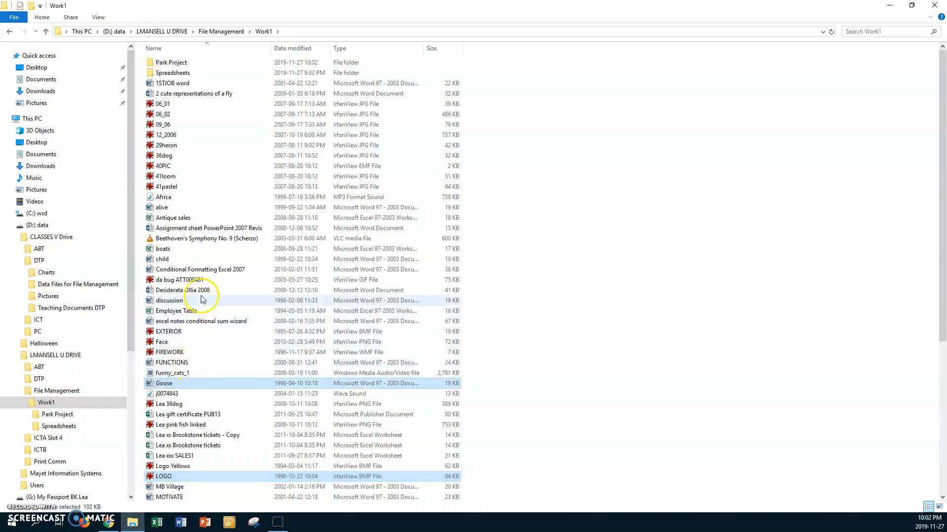
{"action": "left_click", "coordinate": [173, 364], "text": "ctrl"}
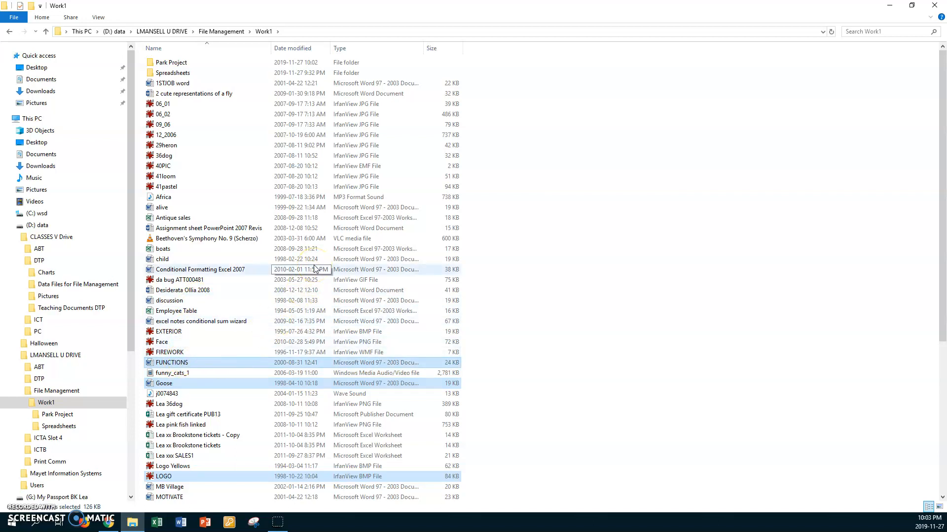
{"action": "left_click", "coordinate": [181, 314], "text": "ctrl"}
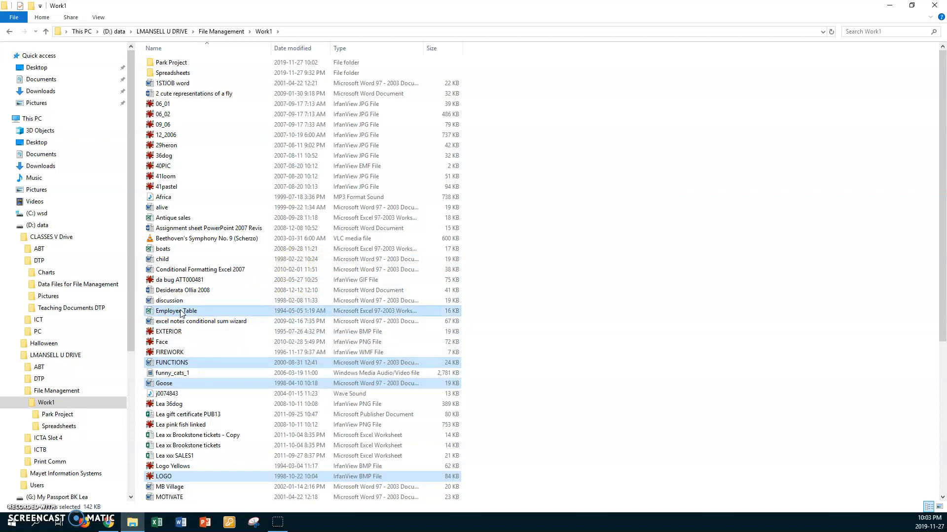
{"action": "scroll", "coordinate": [181, 311], "scroll_direction": "down", "scroll_amount": 2}
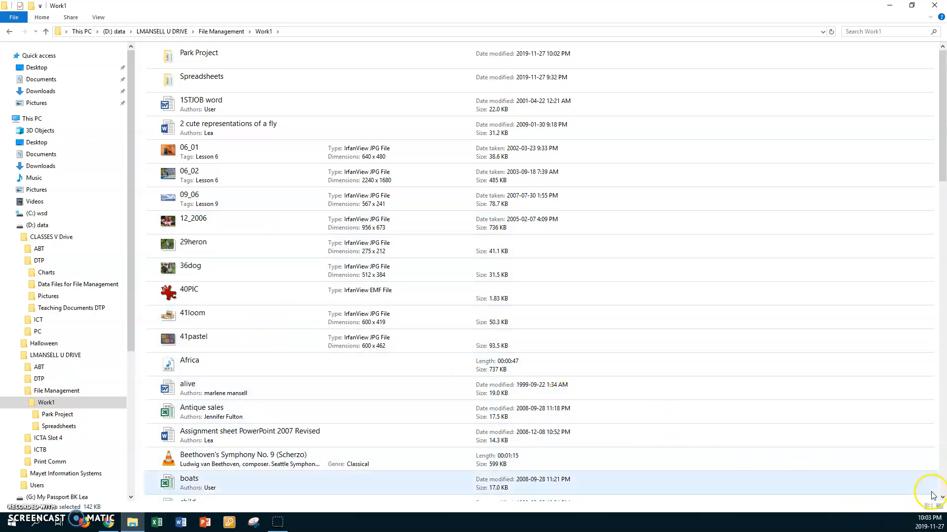
{"action": "left_click_drag", "start_coordinate": [943, 498], "coordinate": [942, 498]}
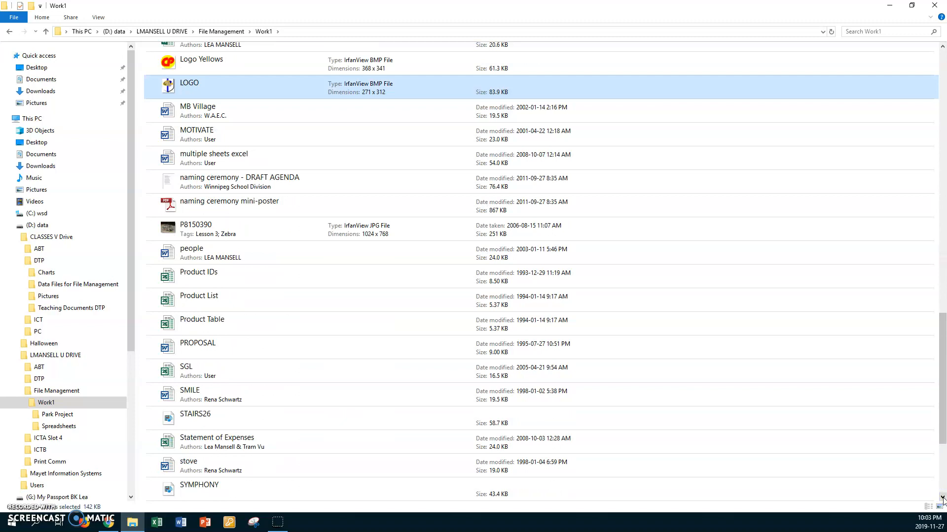
{"action": "left_click", "coordinate": [235, 254], "text": "ctrl"}
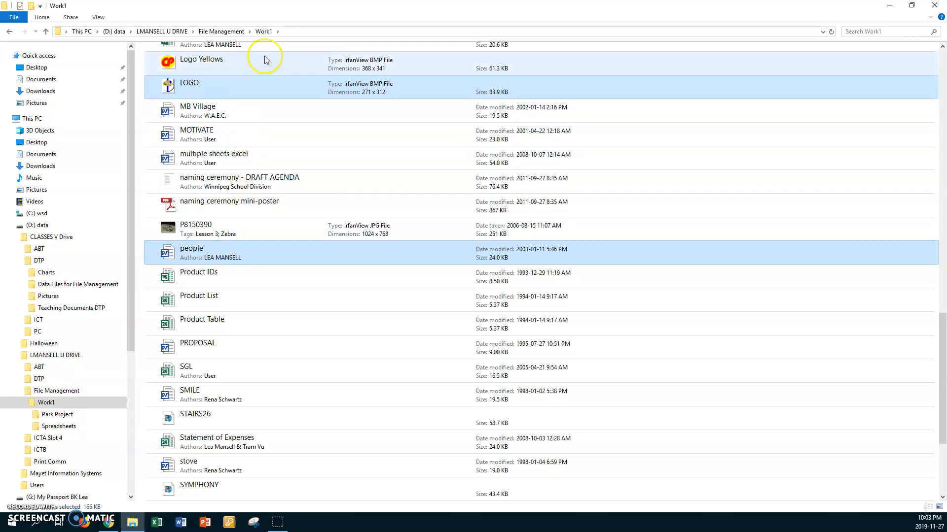
Reload the Work1 folder and switch its layout to Details.
{"action": "left_click", "coordinate": [264, 31]}
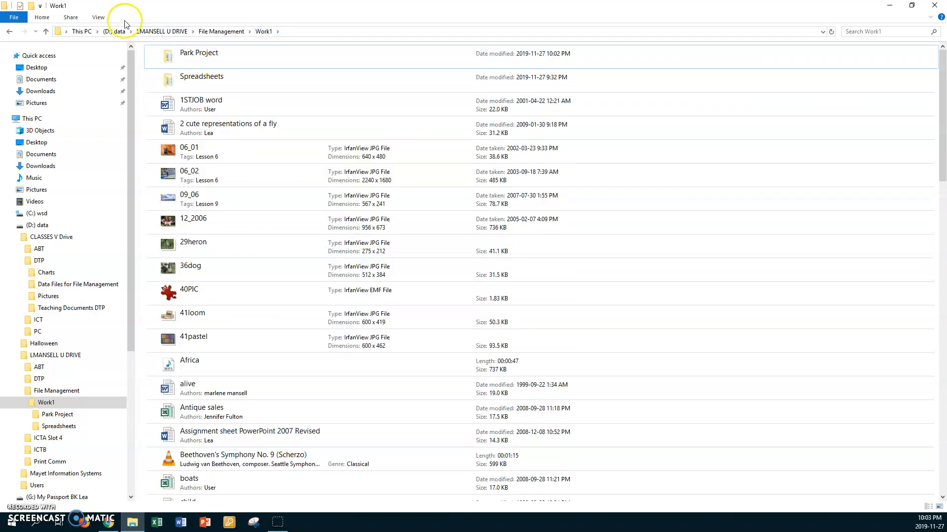
{"action": "left_click", "coordinate": [100, 19]}
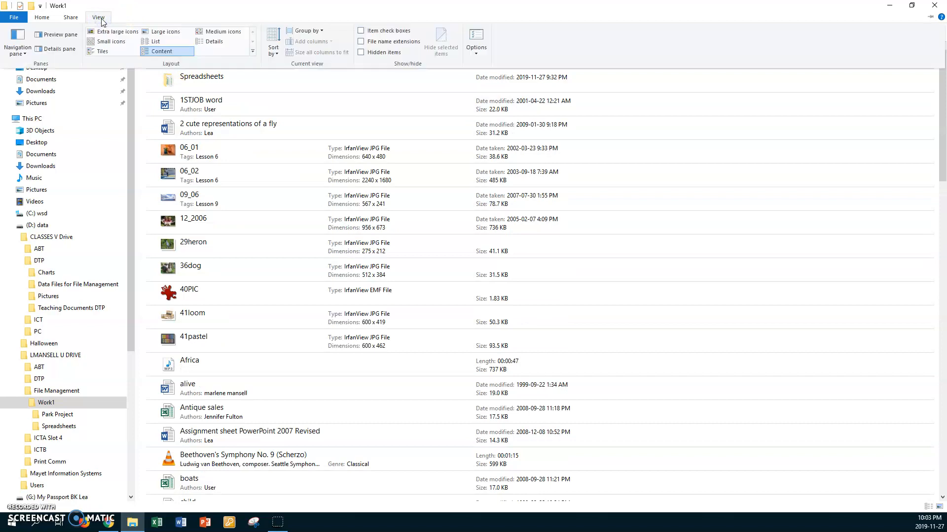
{"action": "left_click", "coordinate": [214, 43]}
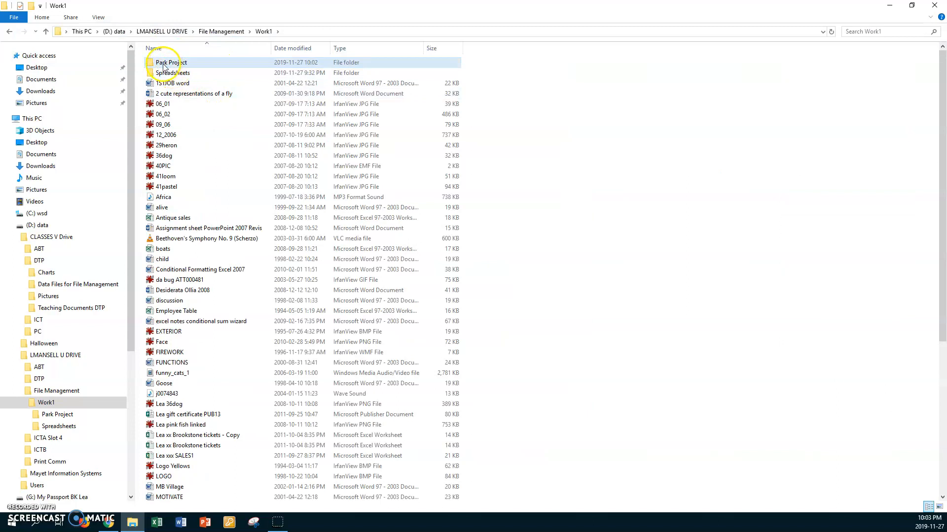
Open the Expenses folder inside Park Project and paste the copied files there.
{"action": "mouse_move", "coordinate": [150, 64]}
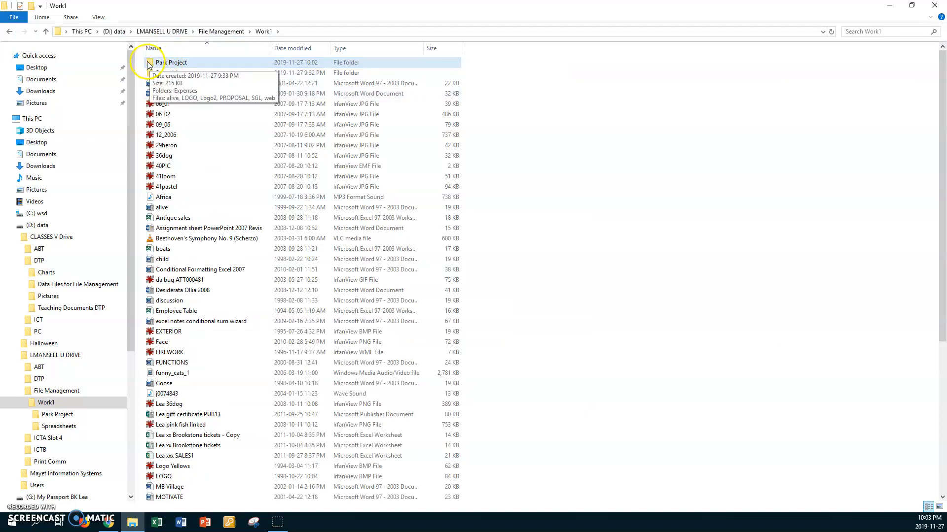
{"action": "double_click", "coordinate": [150, 63]}
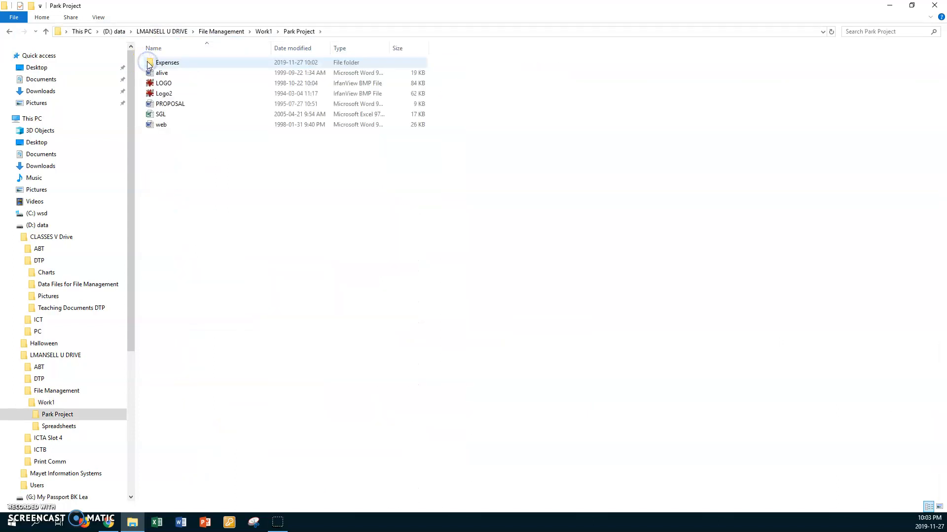
{"action": "double_click", "coordinate": [149, 64]}
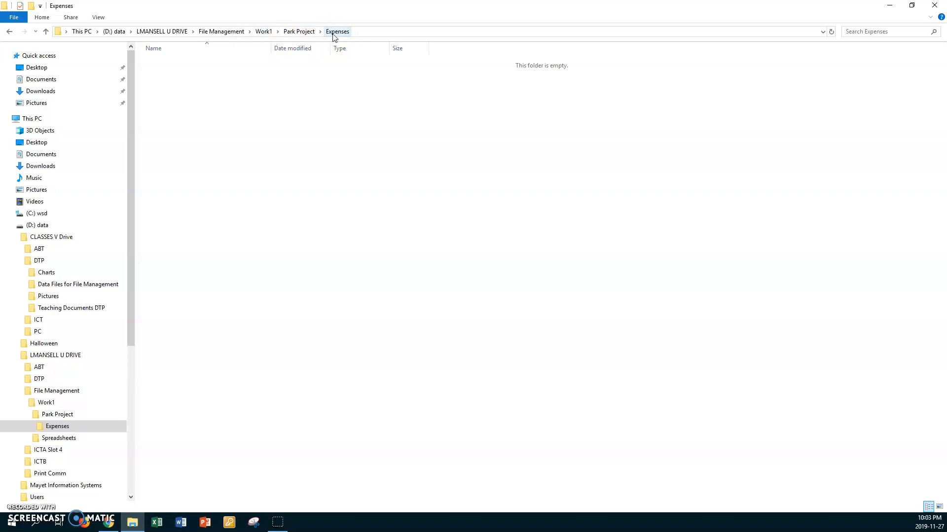
{"action": "right_click", "coordinate": [254, 103]}
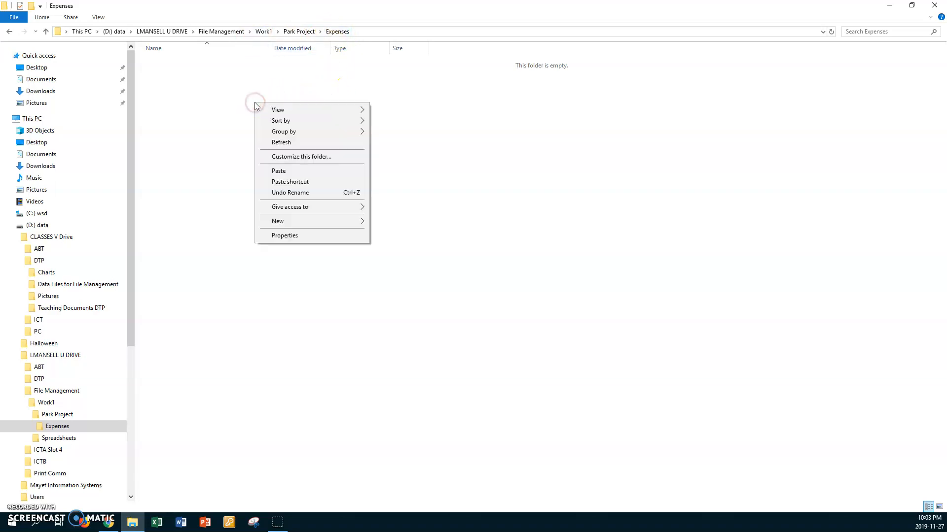
{"action": "left_click", "coordinate": [280, 171]}
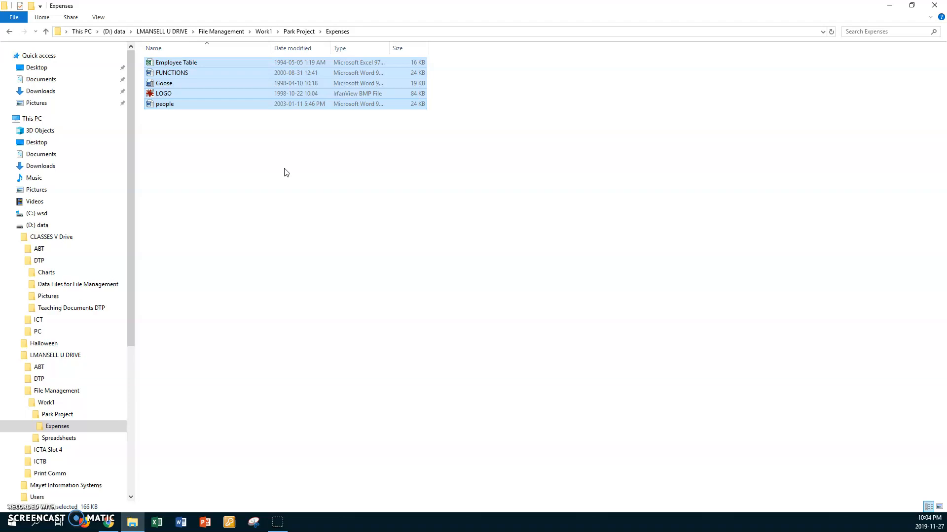
Go back to Park Project and create a second new folder named Revenue beside Expenses.
{"action": "left_click", "coordinate": [295, 32]}
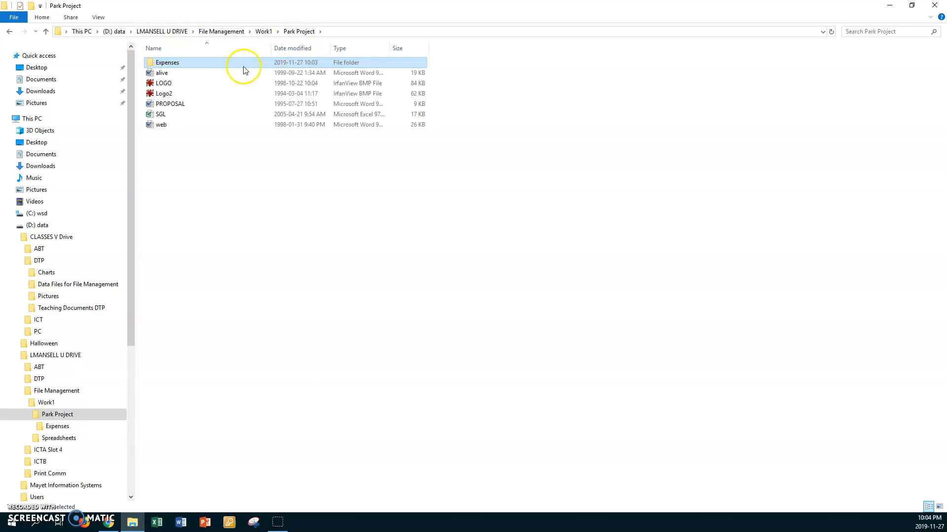
{"action": "left_click", "coordinate": [250, 199]}
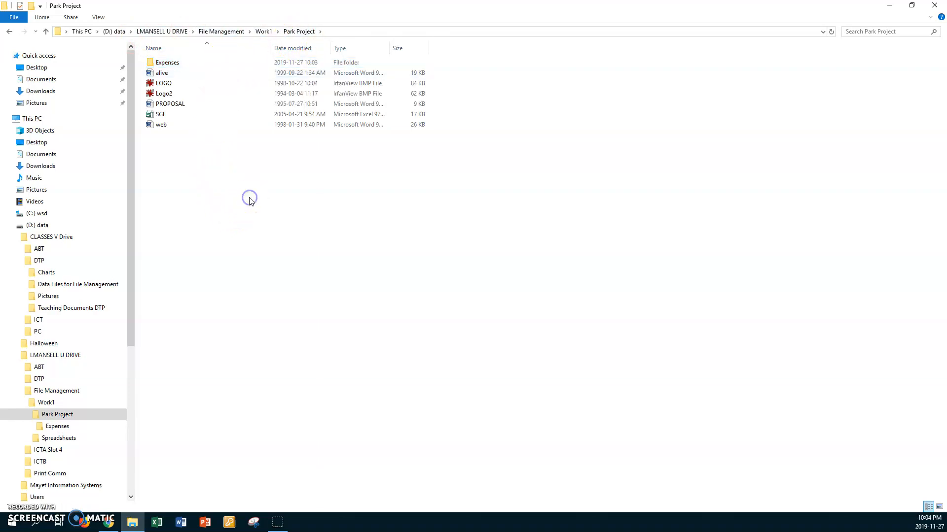
{"action": "left_click", "coordinate": [316, 203]}
{"action": "right_click", "coordinate": [316, 203]}
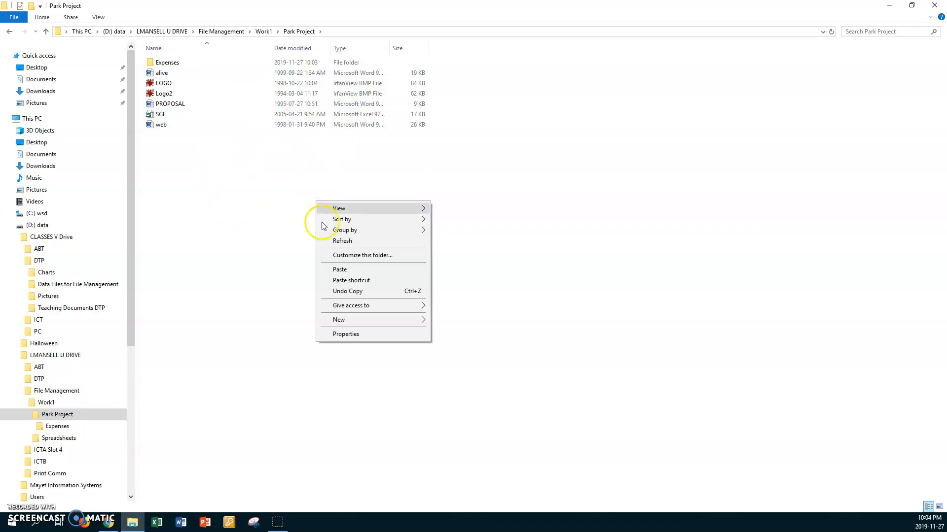
{"action": "left_click", "coordinate": [360, 319]}
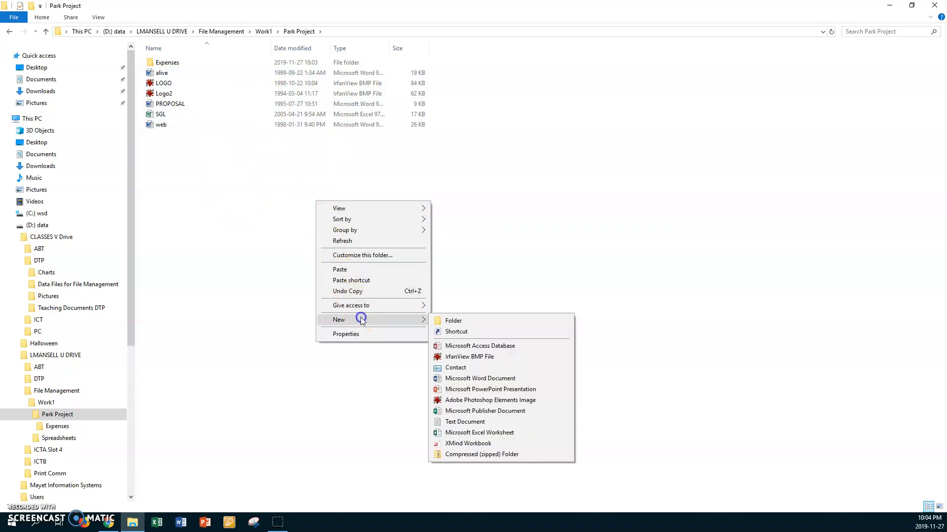
{"action": "left_click", "coordinate": [442, 321]}
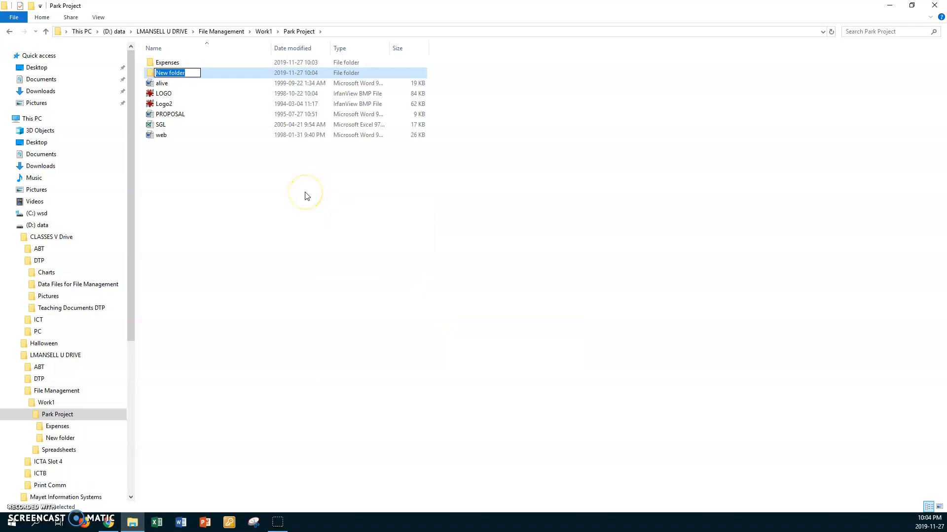
{"action": "type", "text": "Revenue"}
{"action": "key", "text": "Return"}
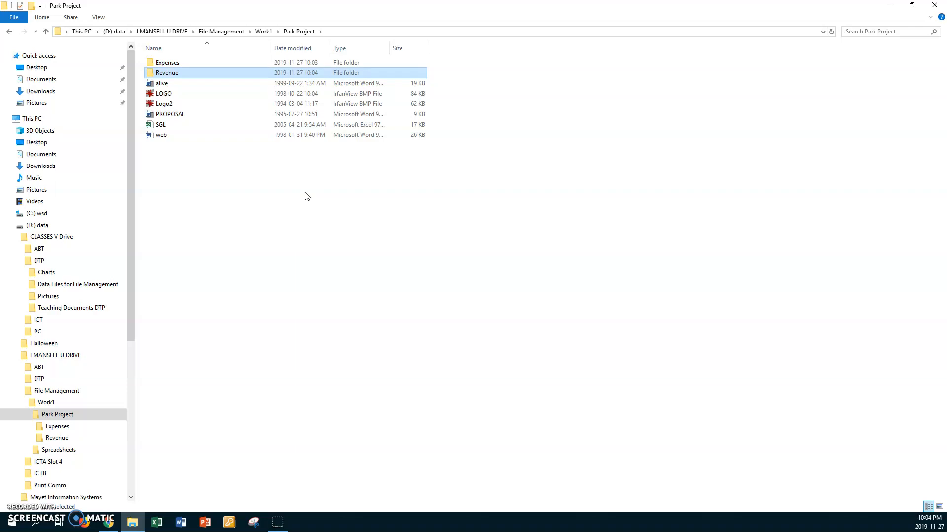
{"action": "left_click", "coordinate": [304, 187]}
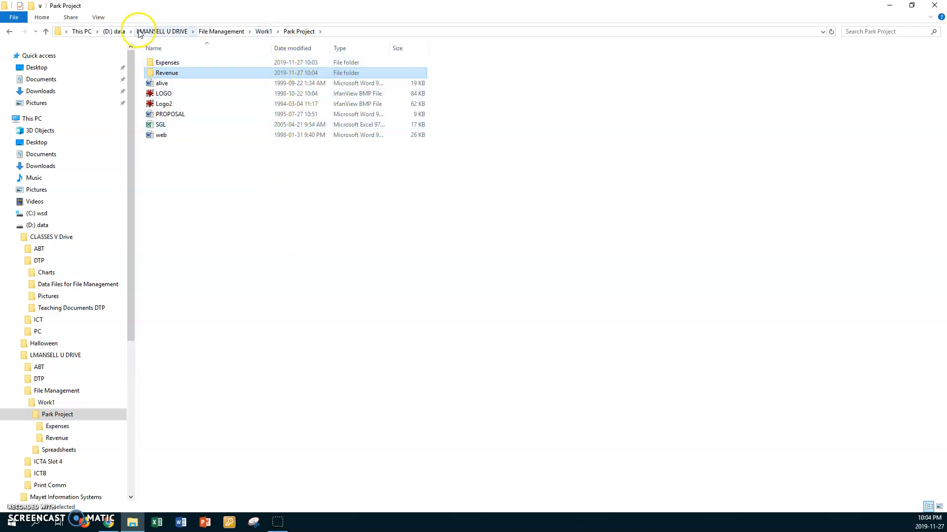
Select the files discussion, FIREWORK, EXTERIOR, stove and MOTIVATE together in the Work1 folder and copy them.
{"action": "left_click", "coordinate": [264, 32]}
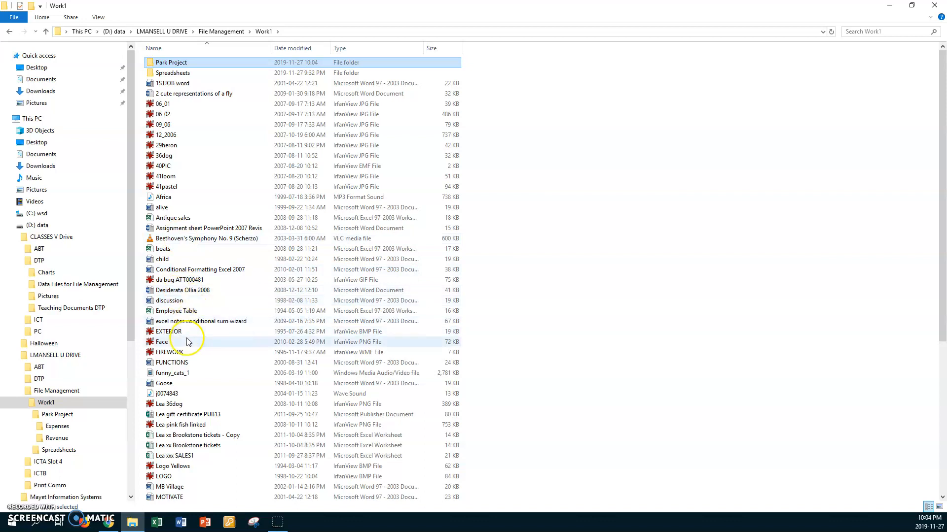
{"action": "left_click", "coordinate": [171, 303]}
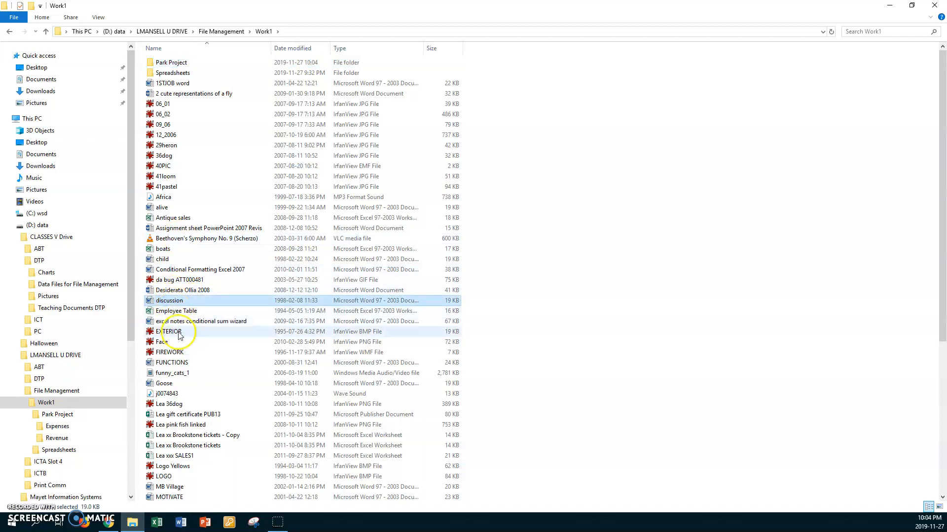
{"action": "left_click", "coordinate": [172, 353], "text": "ctrl"}
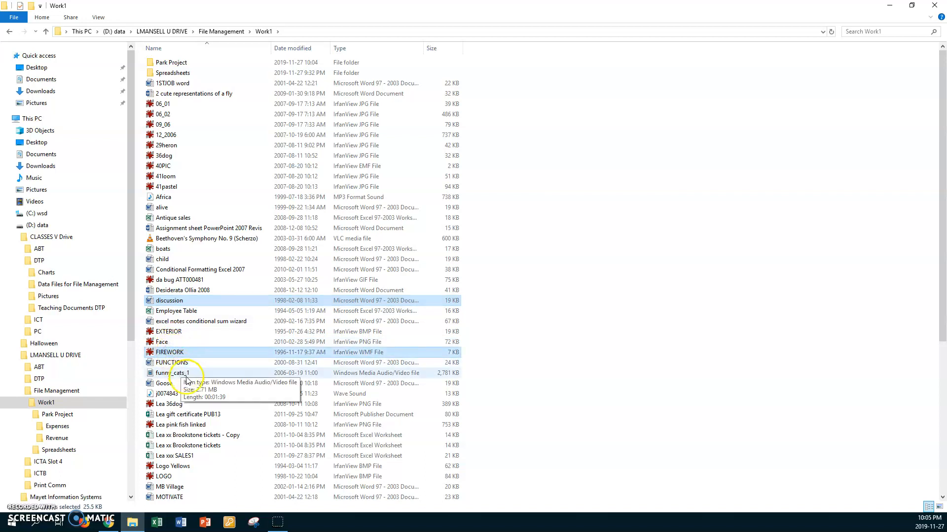
{"action": "left_click", "coordinate": [179, 333], "text": "ctrl"}
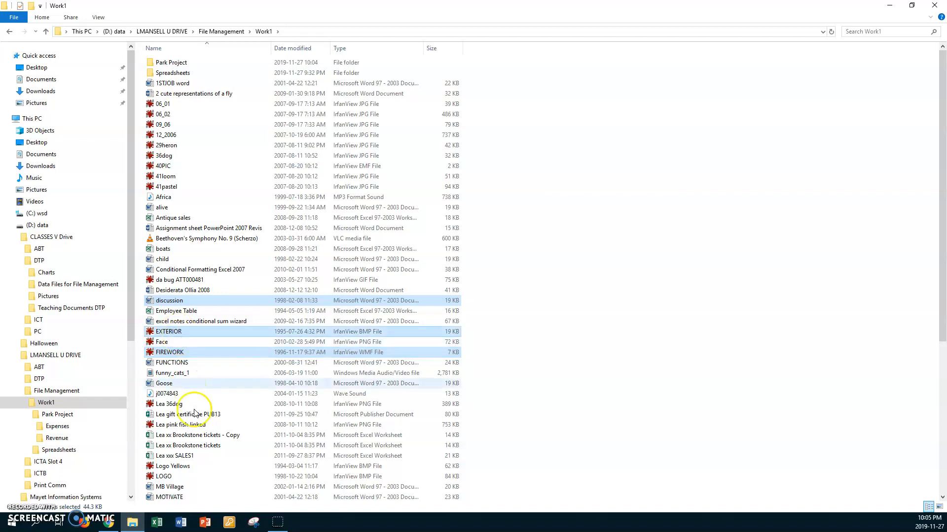
{"action": "left_click_drag", "start_coordinate": [943, 209], "coordinate": [943, 346]}
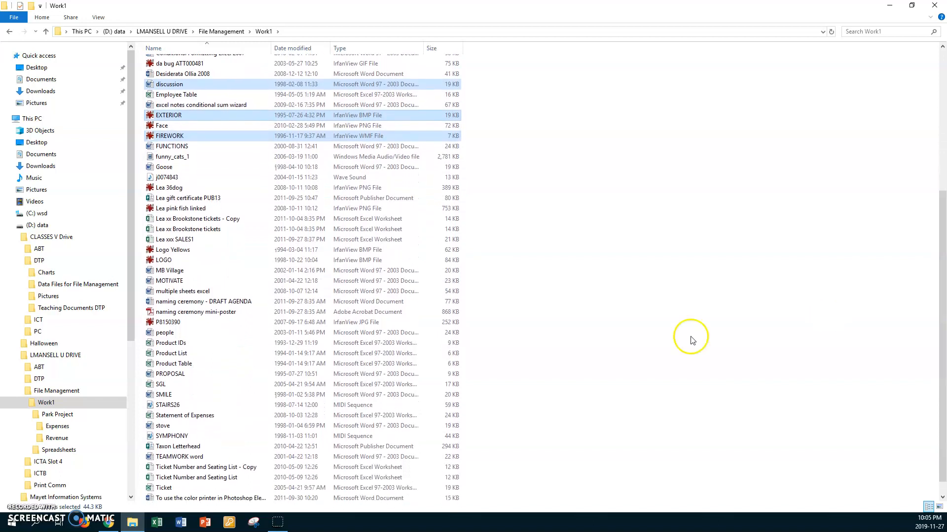
{"action": "left_click", "coordinate": [178, 427], "text": "ctrl"}
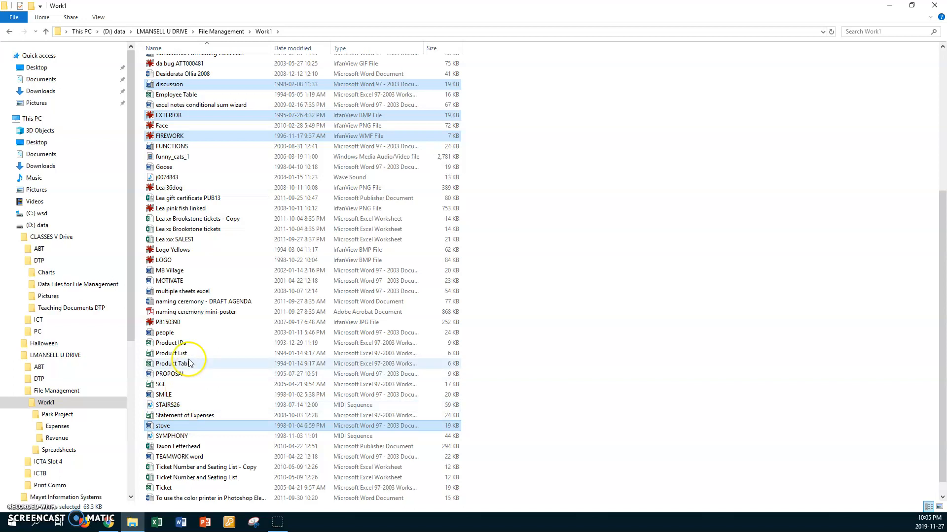
{"action": "left_click", "coordinate": [178, 281], "text": "ctrl"}
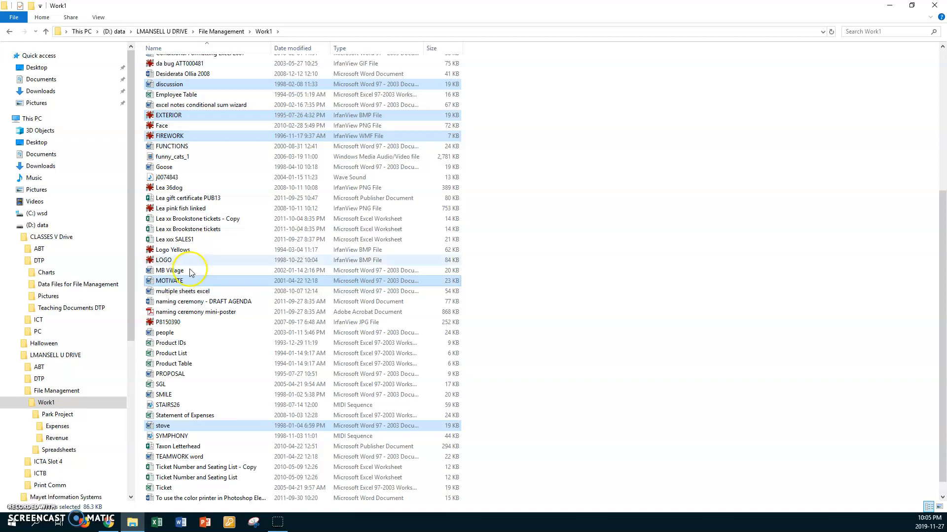
Open the Revenue folder inside Park Project and paste the copied files into it.
{"action": "left_click", "coordinate": [264, 32]}
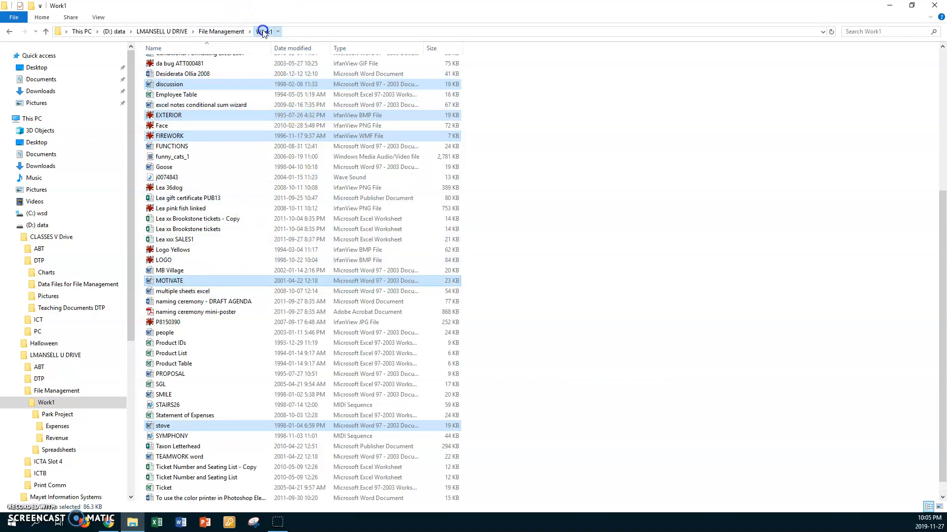
{"action": "double_click", "coordinate": [150, 63]}
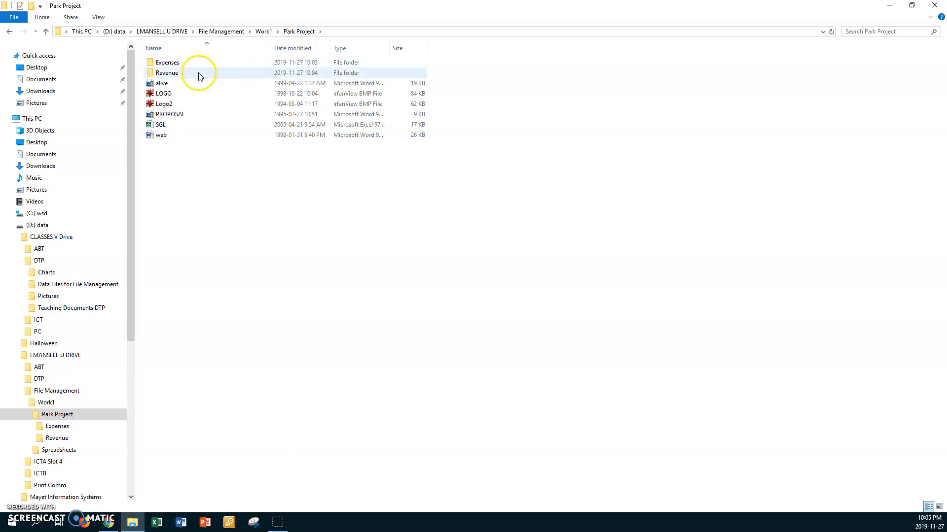
{"action": "double_click", "coordinate": [150, 73]}
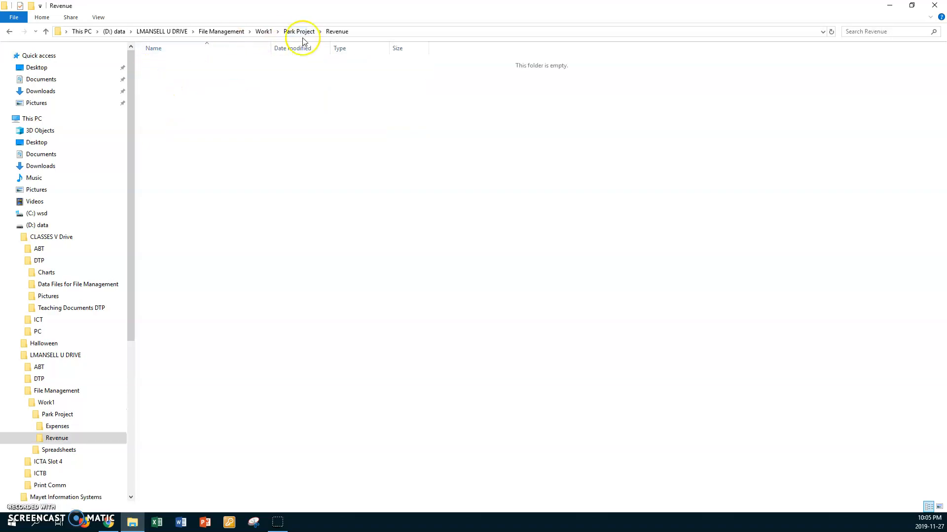
{"action": "left_click", "coordinate": [216, 117]}
{"action": "right_click", "coordinate": [215, 117]}
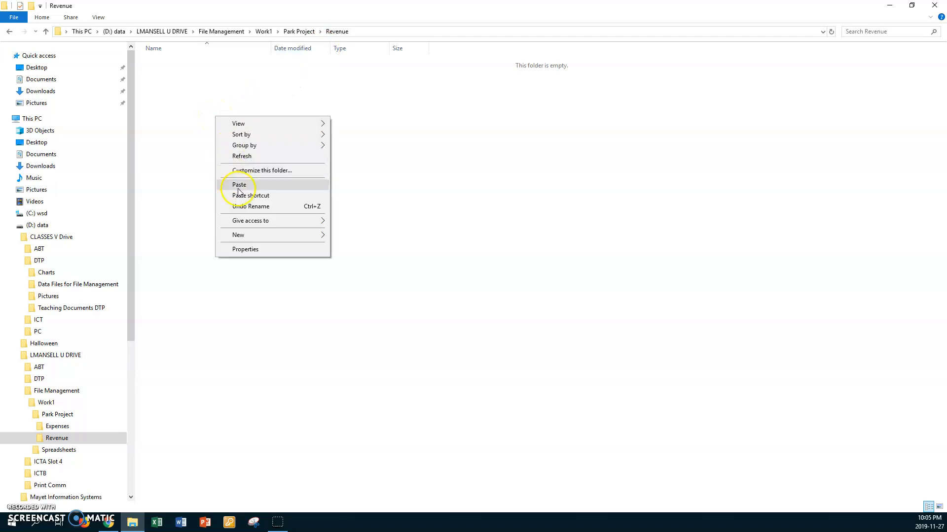
{"action": "left_click", "coordinate": [244, 184]}
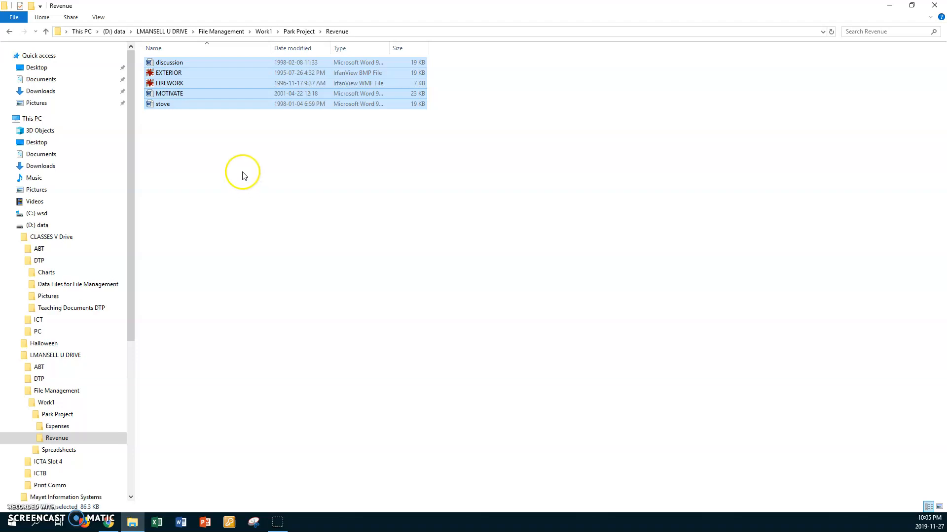
Delete the FIREWORK file from the Revenue folder.
{"action": "left_click", "coordinate": [219, 85]}
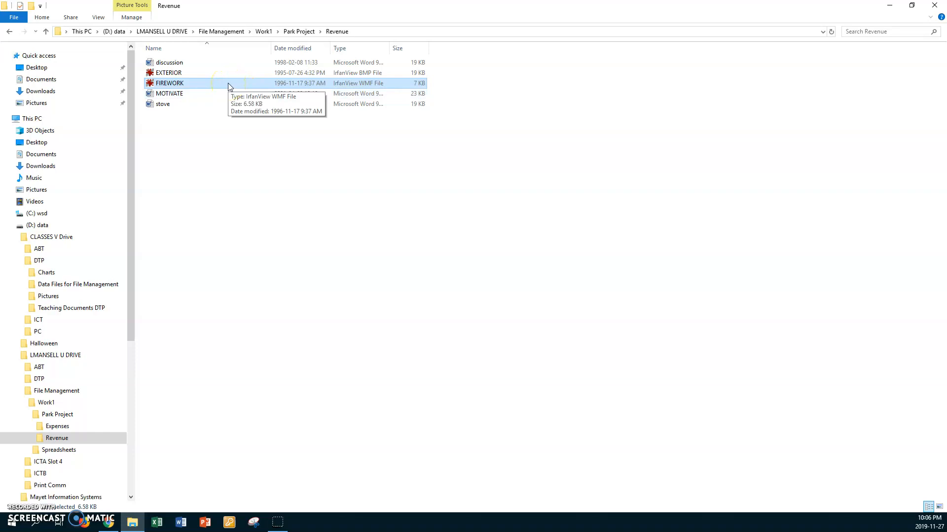
{"action": "key", "text": "Delete"}
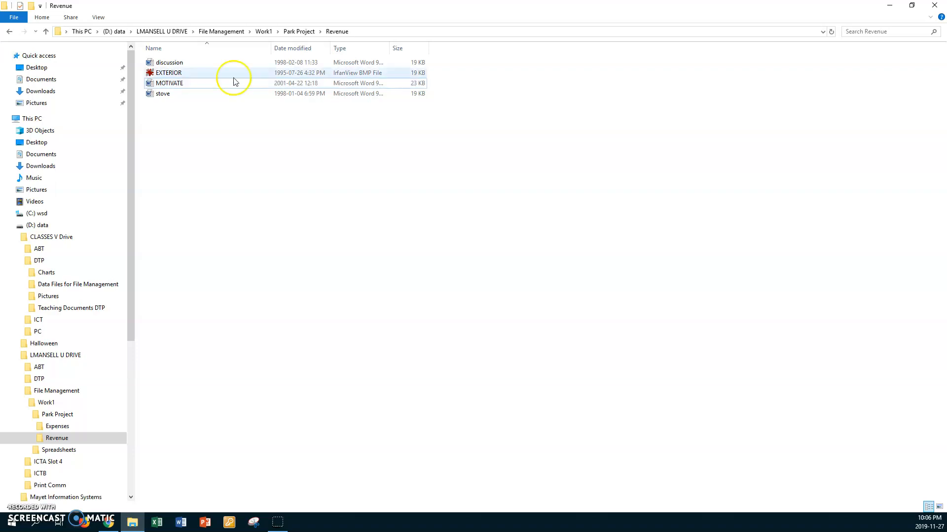
Open the Expenses folder inside Park Project and rename the Goose file as Gooseberries.
{"action": "left_click", "coordinate": [299, 32]}
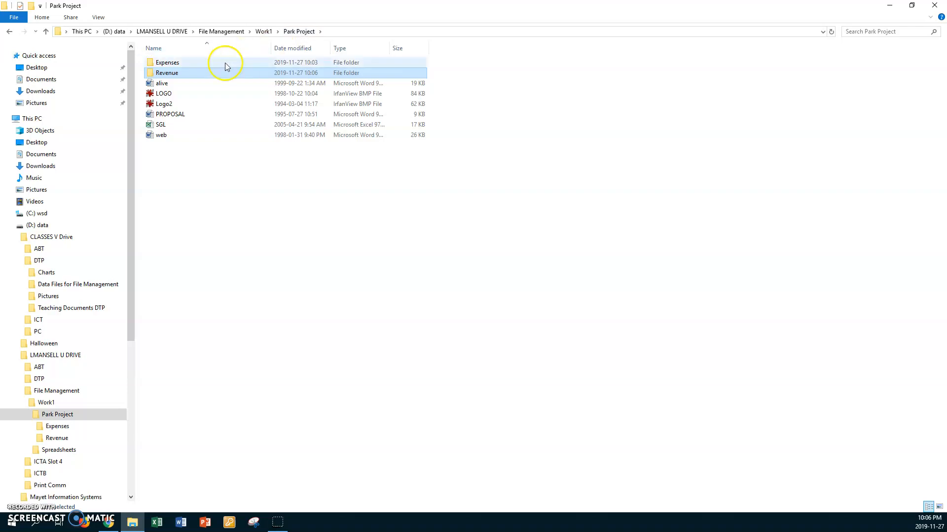
{"action": "double_click", "coordinate": [151, 62]}
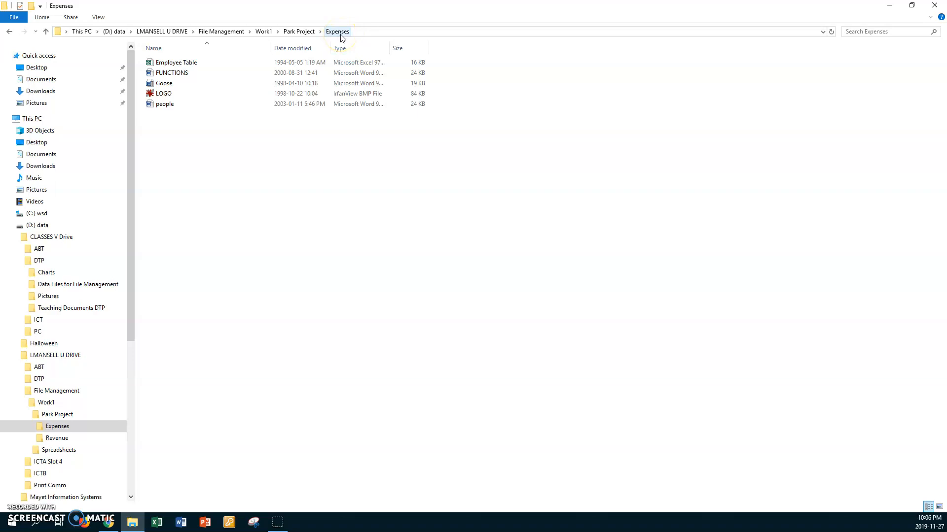
{"action": "left_click", "coordinate": [164, 84]}
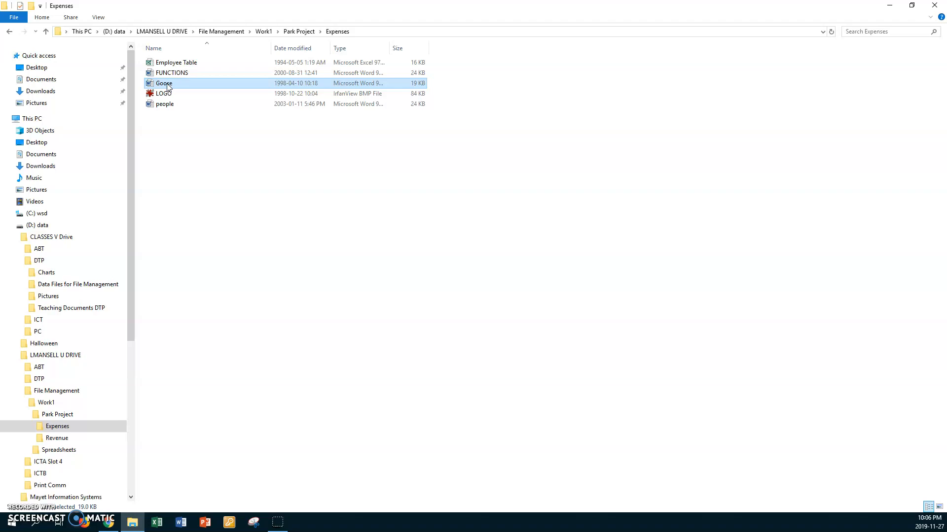
{"action": "right_click", "coordinate": [168, 86]}
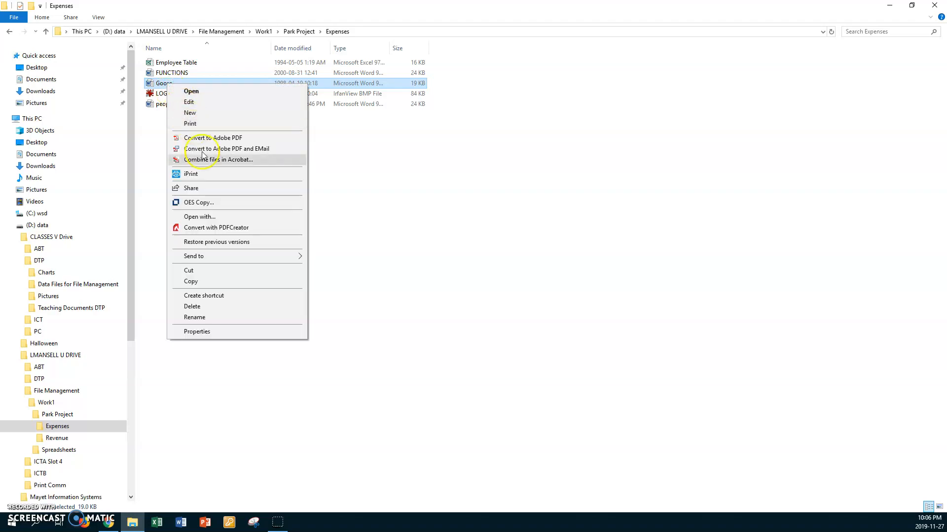
{"action": "left_click", "coordinate": [201, 317]}
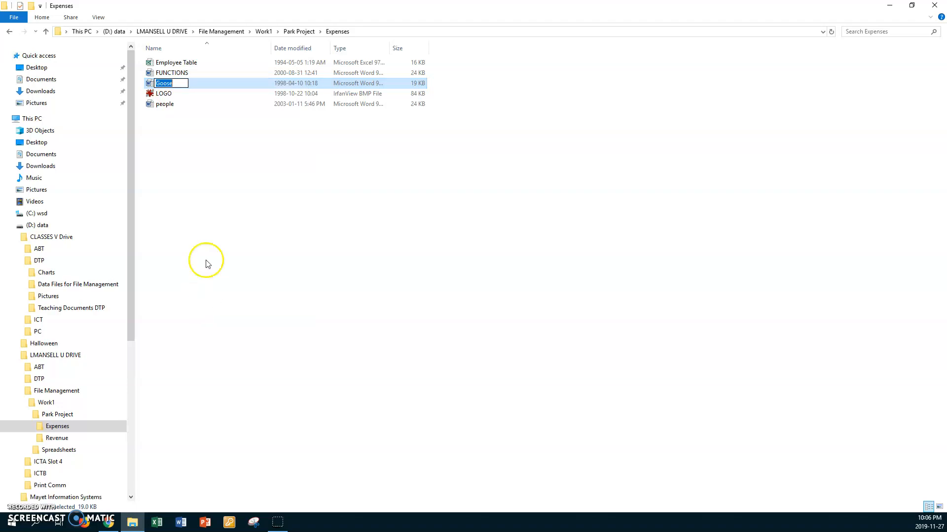
{"action": "left_click", "coordinate": [181, 81]}
{"action": "type", "text": "berries"}
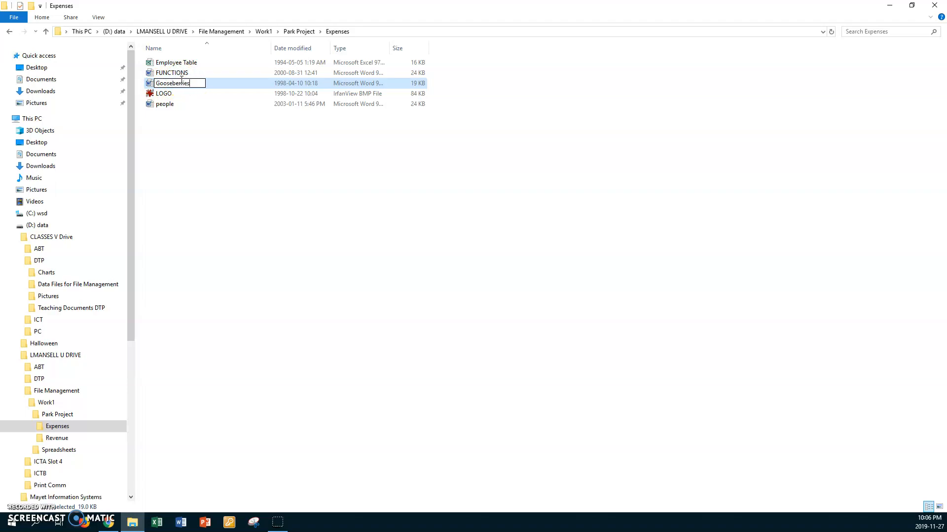
{"action": "key", "text": "Return"}
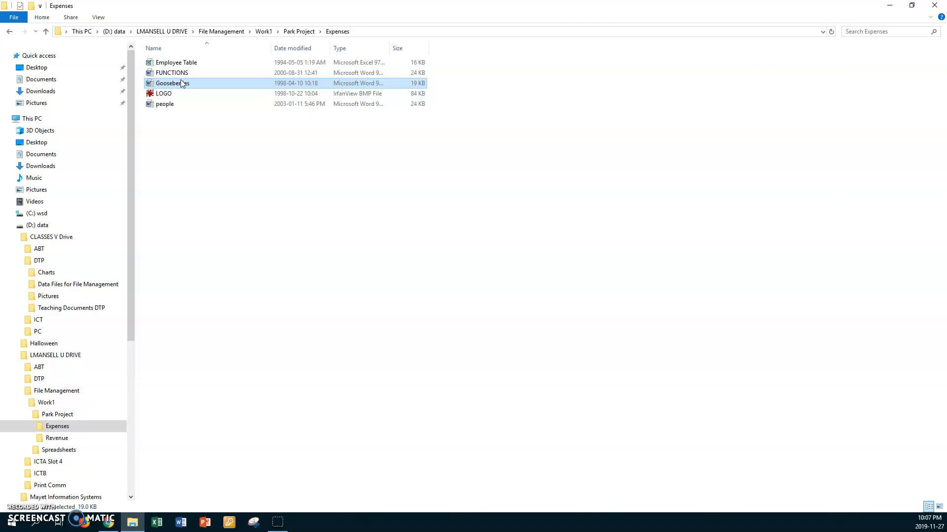
Open the Spreadsheets folder inside Work1 and create a new folder named Sales in it.
{"action": "left_click", "coordinate": [264, 31]}
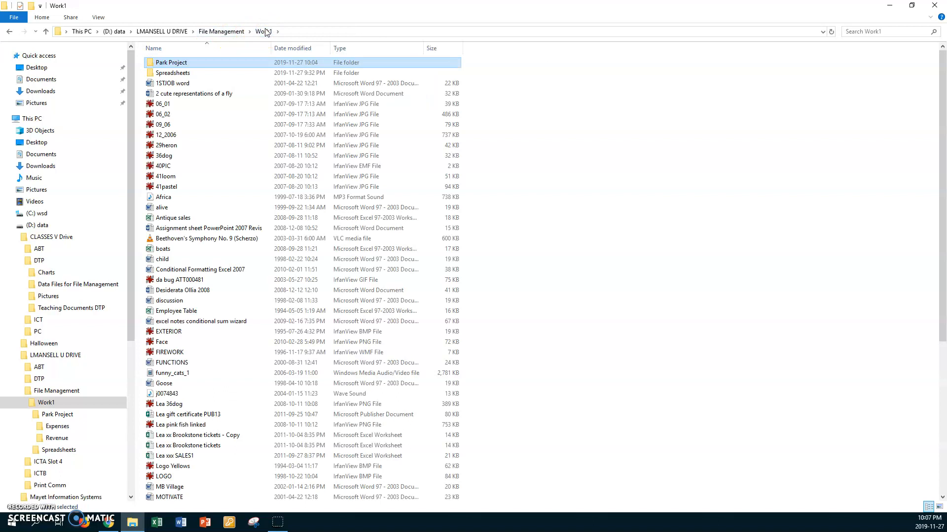
{"action": "double_click", "coordinate": [151, 73]}
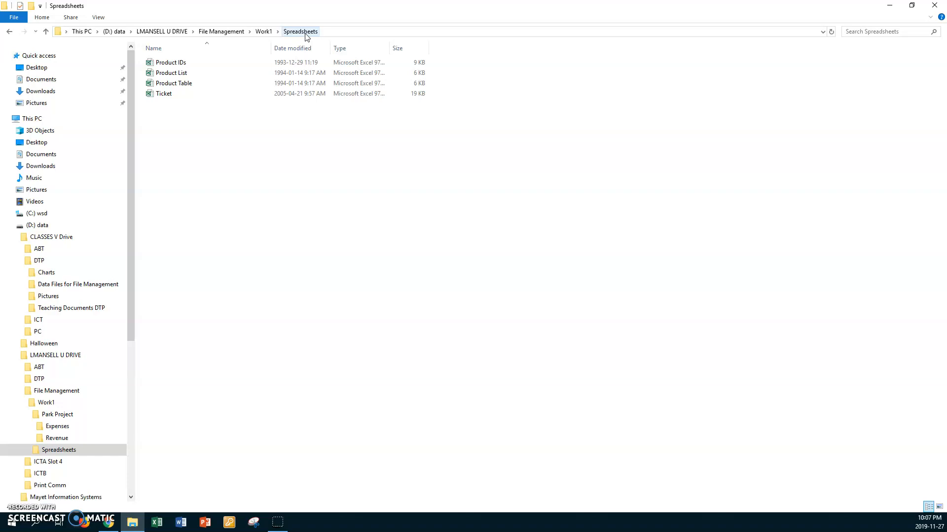
{"action": "right_click", "coordinate": [290, 138]}
{"action": "left_click", "coordinate": [360, 255]}
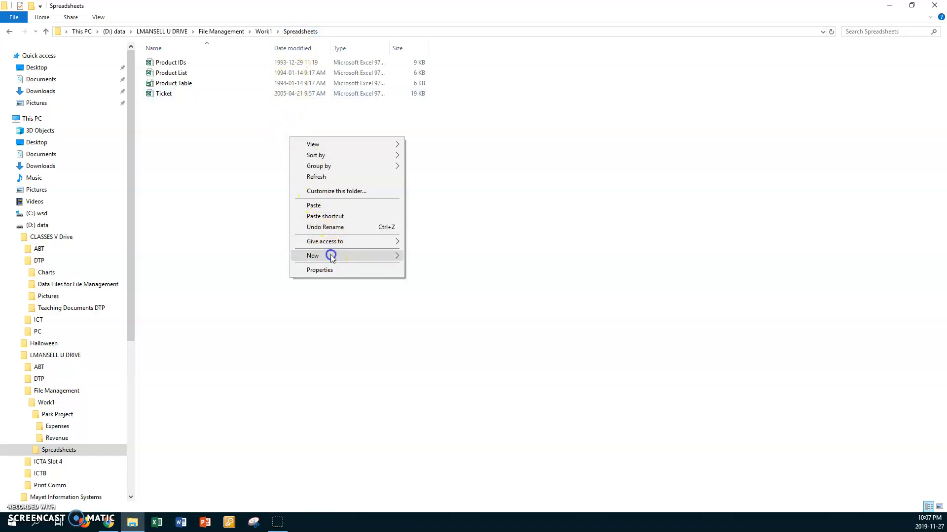
{"action": "left_click", "coordinate": [427, 257]}
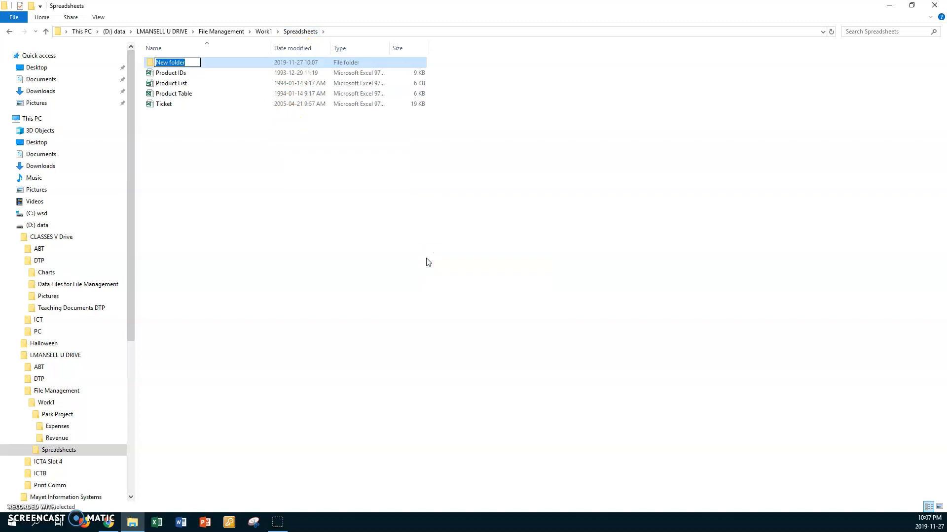
{"action": "type", "text": "Sales"}
{"action": "key", "text": "Return"}
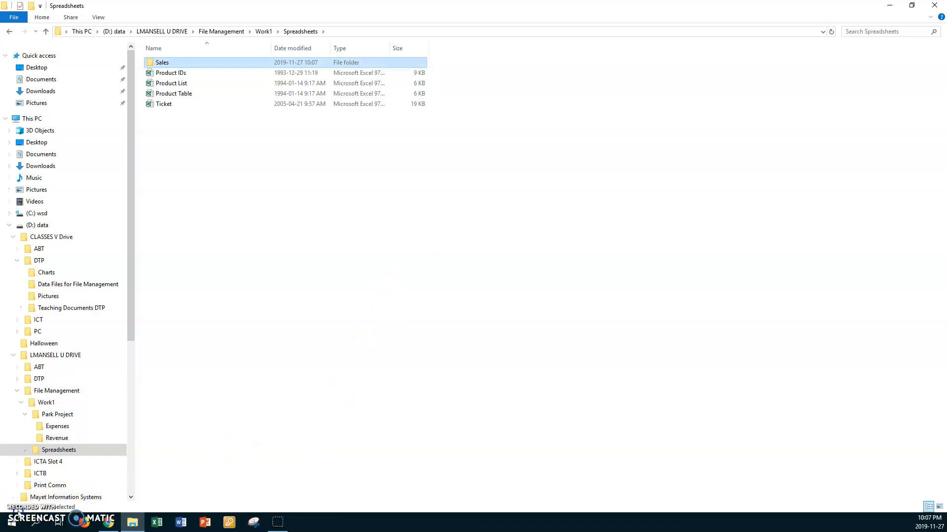
Close the Spreadsheets folder window and switch to Word with a new blank document.
{"action": "left_click", "coordinate": [18, 514]}
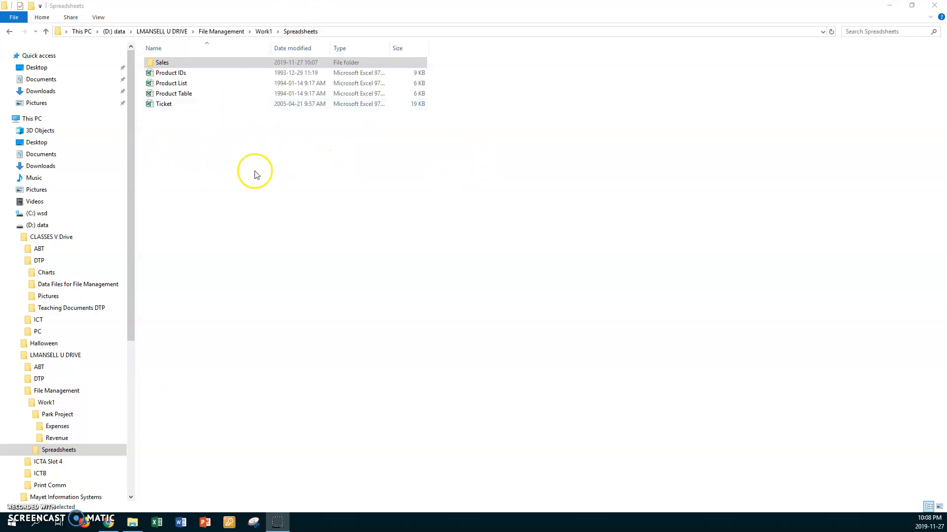
{"action": "left_click", "coordinate": [934, 6]}
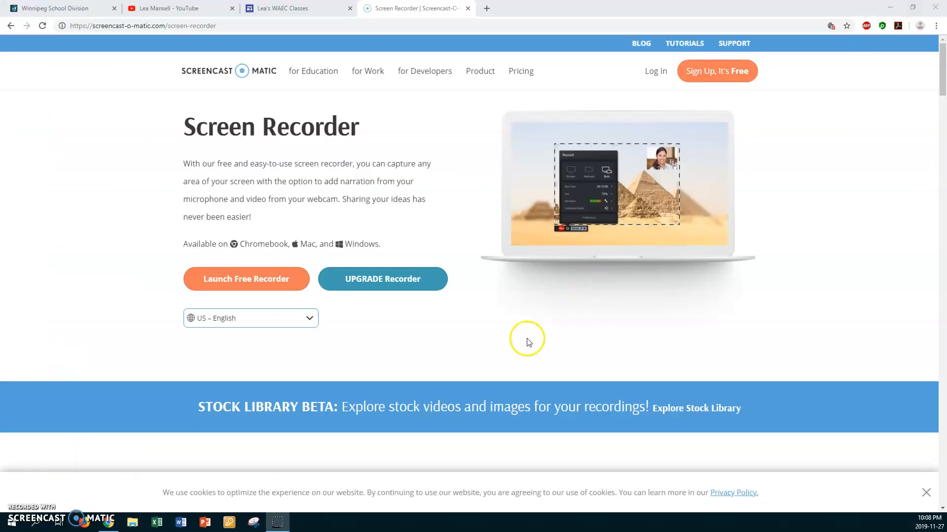
{"action": "left_click", "coordinate": [182, 523]}
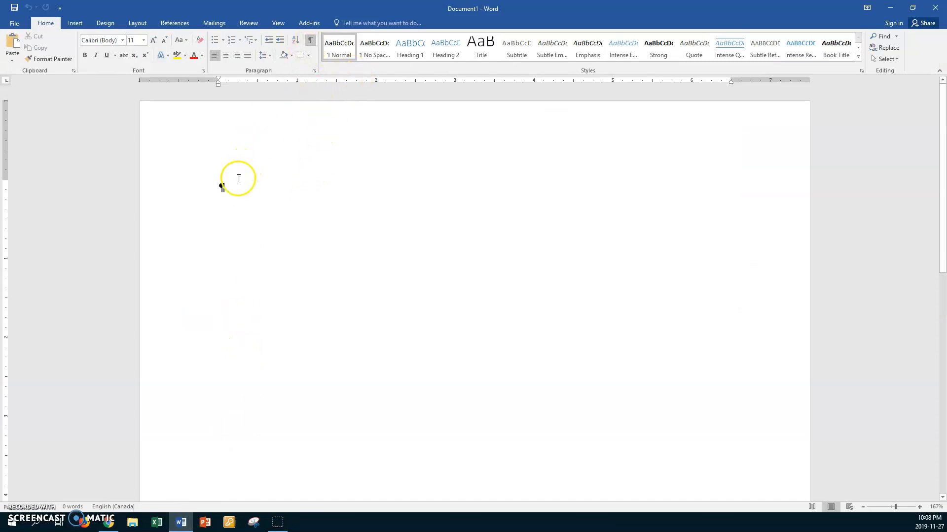
Apply the No Spacing style and write the line "Roof Repair $500.00", ending it with a paragraph break.
{"action": "left_click", "coordinate": [380, 53]}
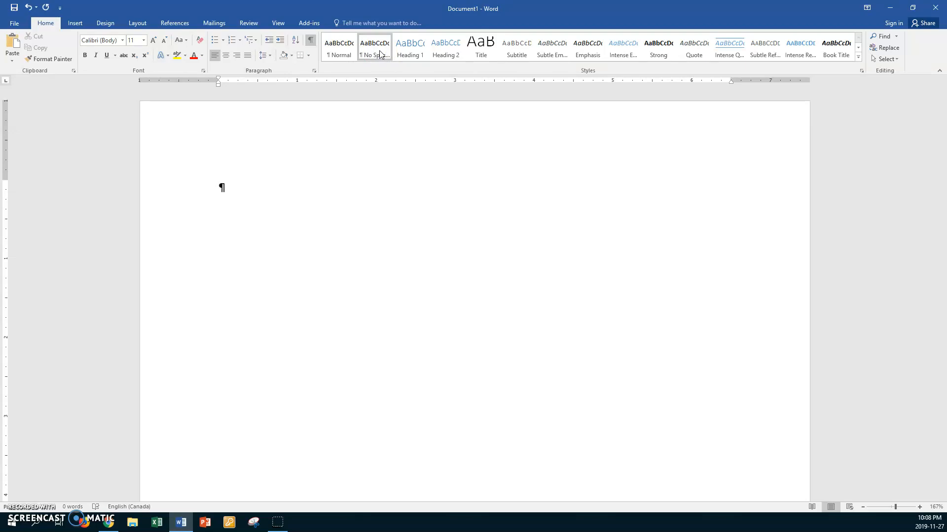
{"action": "type", "text": "Roof Repair $500.00"}
{"action": "key", "text": "Return"}
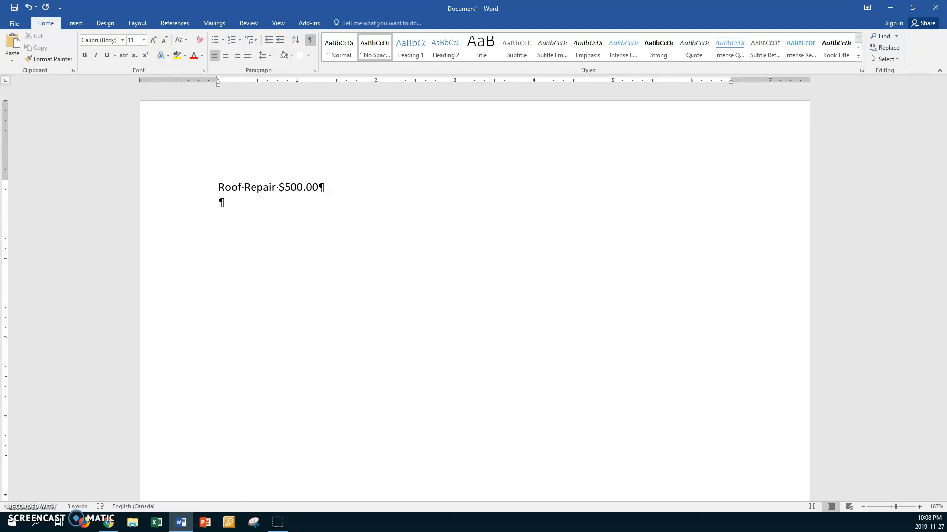
Start saving the new document and choose the Expenses folder in File Management\Work1\Park Project, under the U DRIVE folder on data (D:).
{"action": "key", "text": "ctrl+s"}
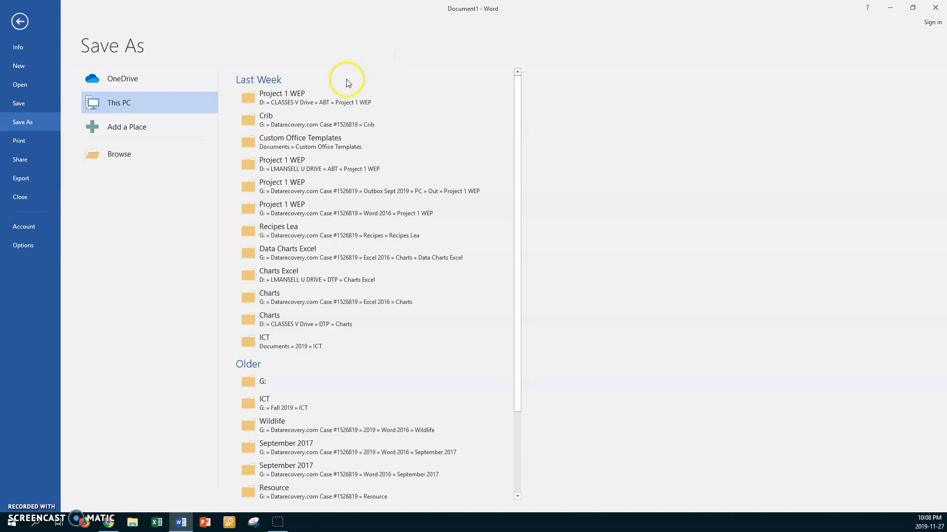
{"action": "left_click", "coordinate": [127, 154]}
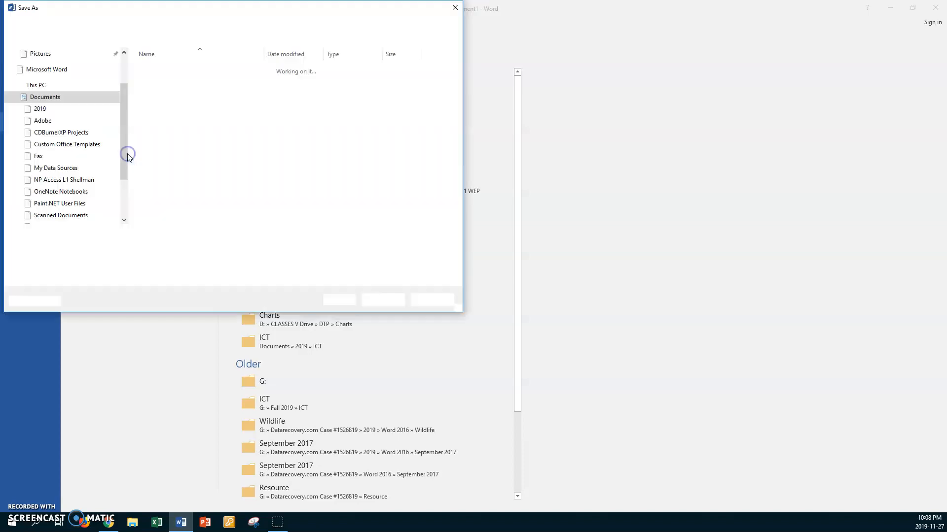
{"action": "left_click_drag", "start_coordinate": [125, 126], "coordinate": [127, 152]}
{"action": "left_click", "coordinate": [44, 173]}
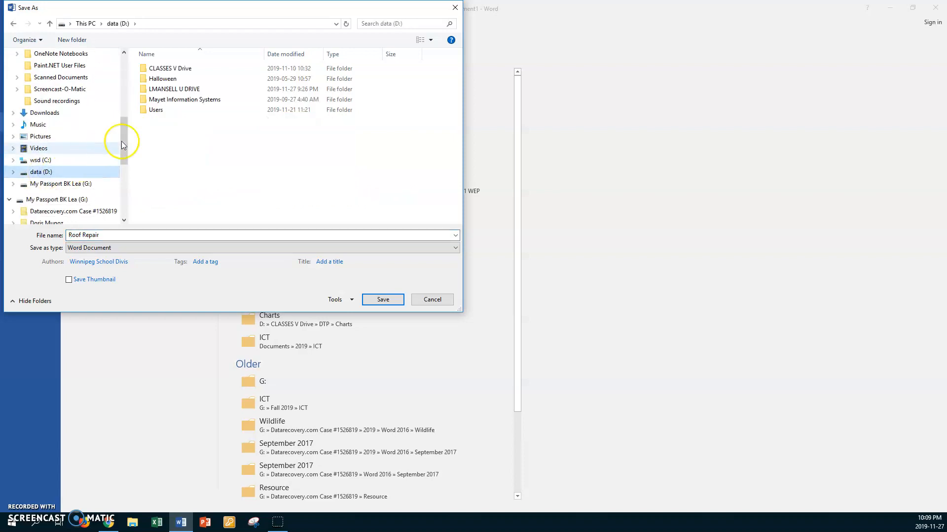
{"action": "double_click", "coordinate": [147, 89]}
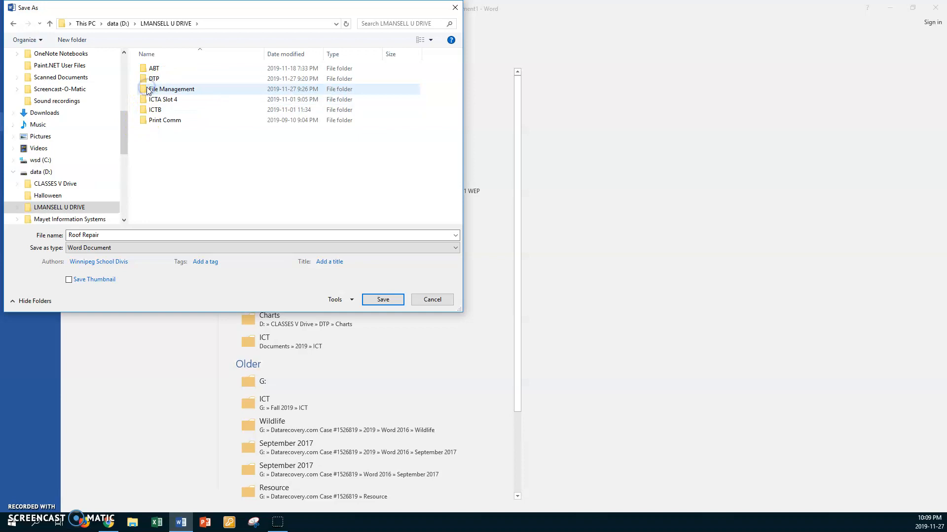
{"action": "double_click", "coordinate": [146, 89]}
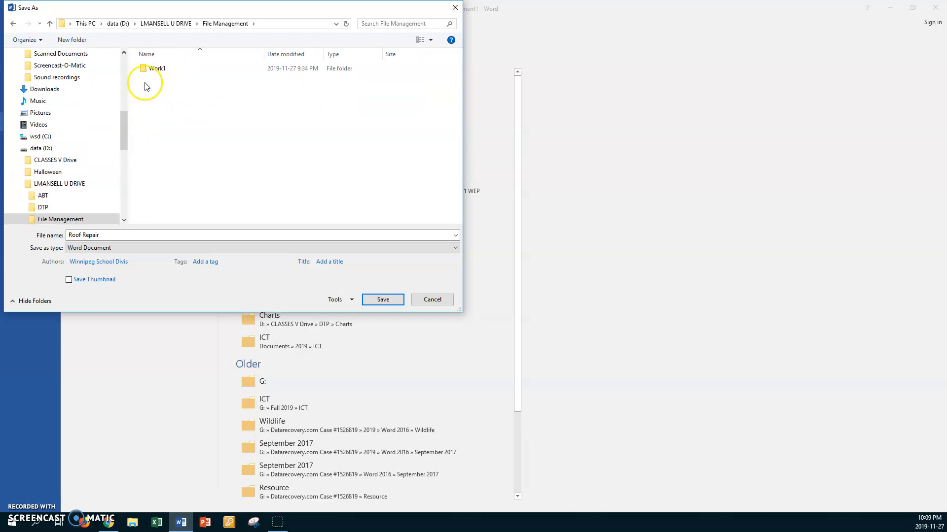
{"action": "double_click", "coordinate": [145, 70]}
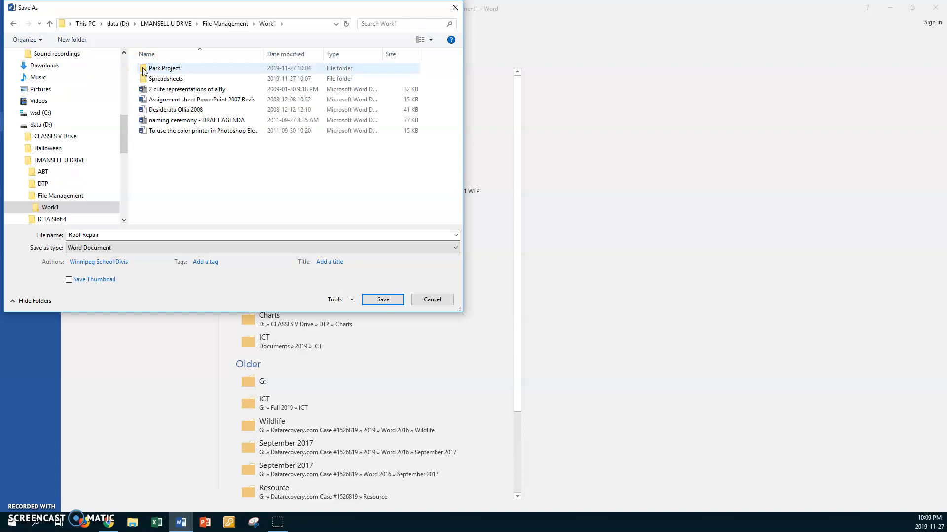
{"action": "double_click", "coordinate": [143, 70]}
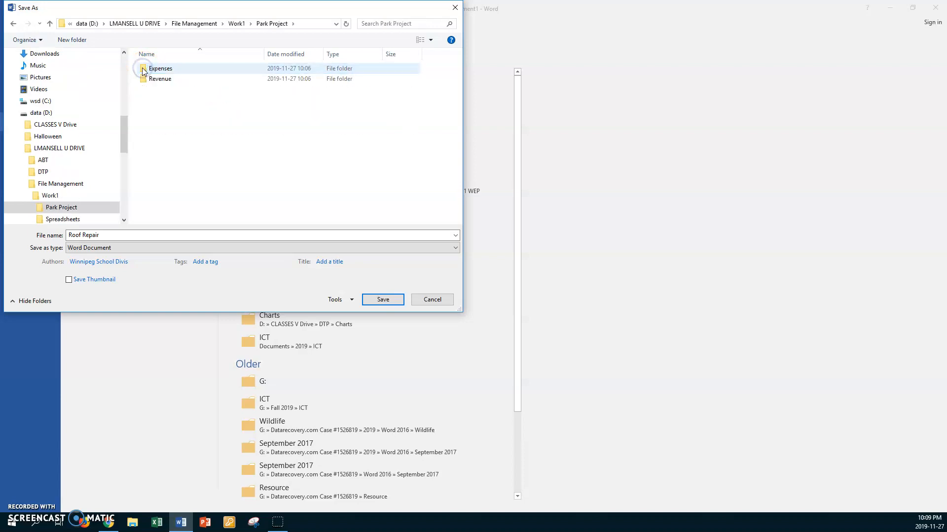
{"action": "double_click", "coordinate": [144, 70]}
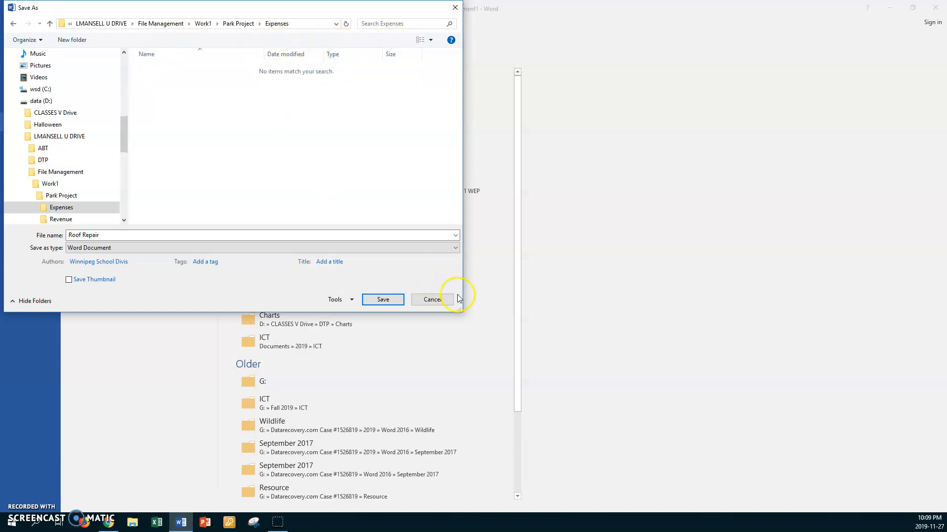
{"action": "left_click_drag", "start_coordinate": [459, 310], "coordinate": [667, 448]}
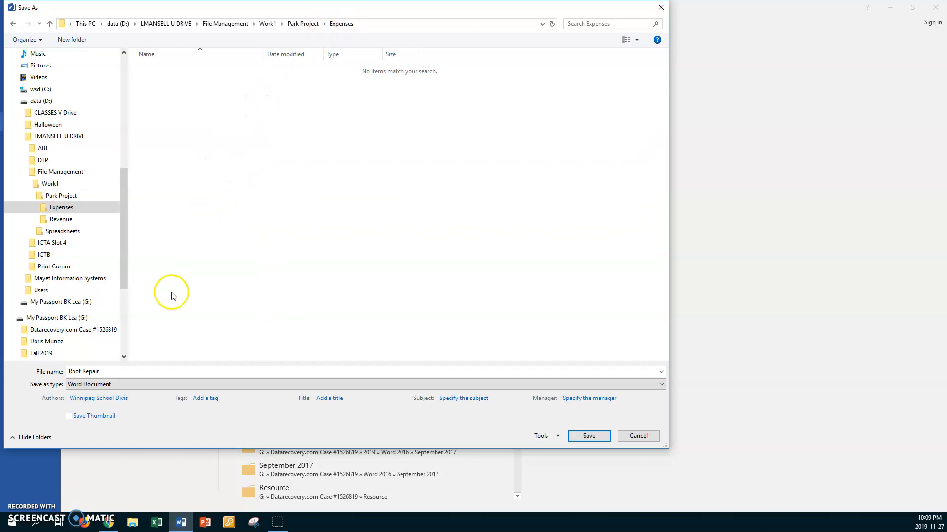
Put the author's first name and "Nov 27" before "Roof Repair" in the file name and save the document in Expenses.
{"action": "left_click", "coordinate": [123, 371]}
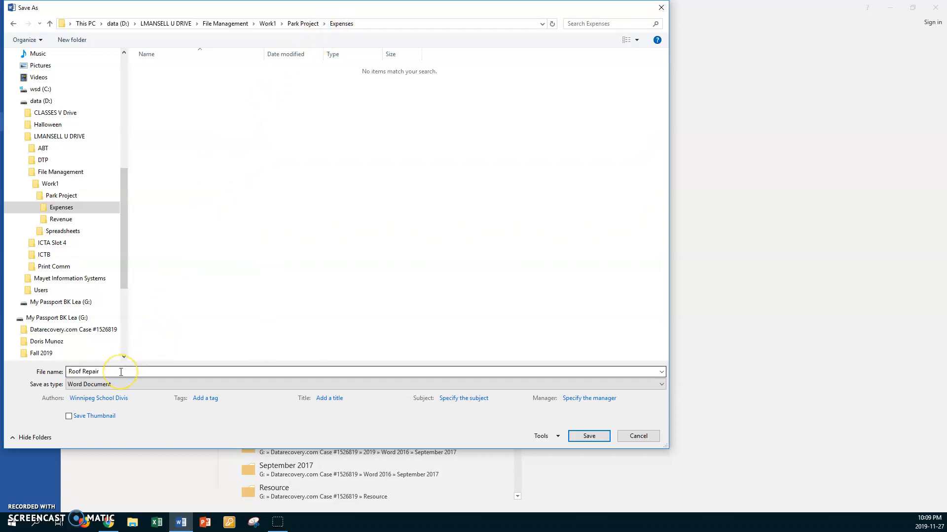
{"action": "double_click", "coordinate": [121, 373]}
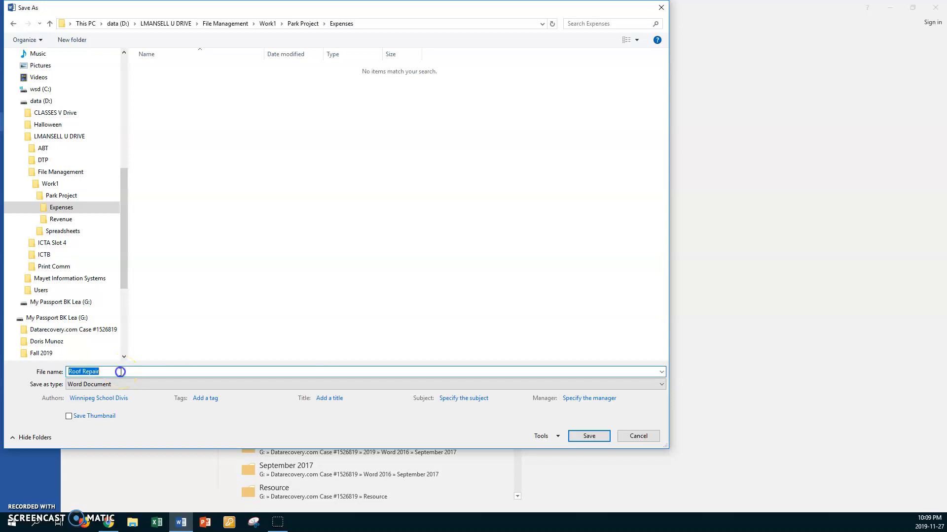
{"action": "key", "text": "Home"}
{"action": "type", "text": "Lea Nov 27"}
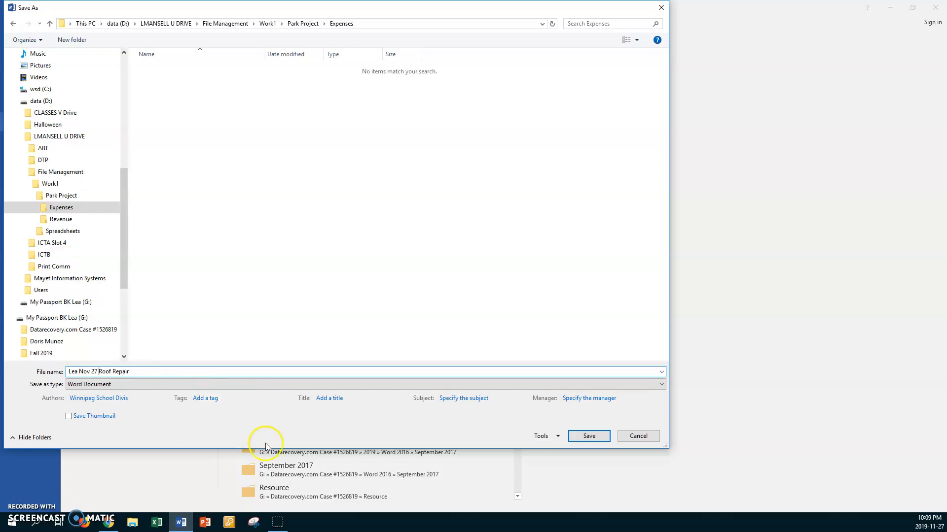
{"action": "left_click", "coordinate": [587, 444]}
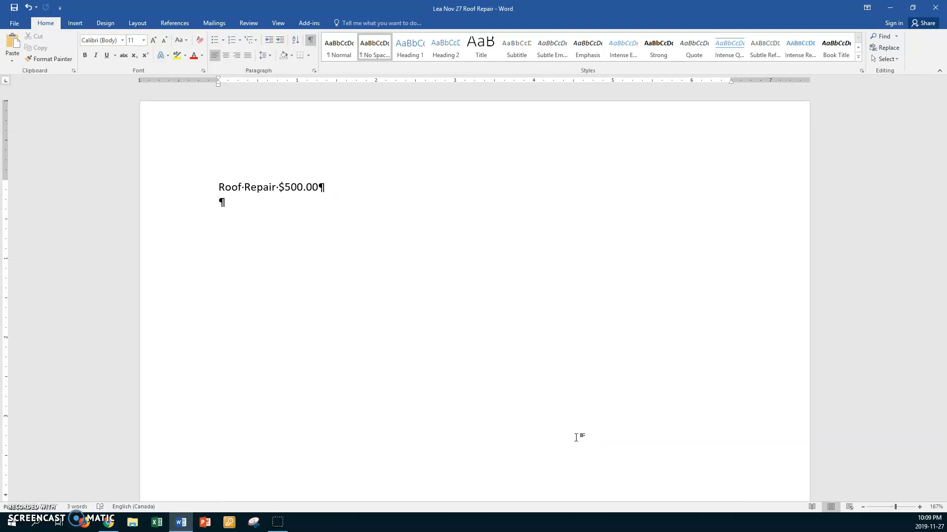
Add two blank lines below the text and insert a FileName field from Document Information with the path added to the filename.
{"action": "key", "text": "Return"}
{"action": "key", "text": "Return"}
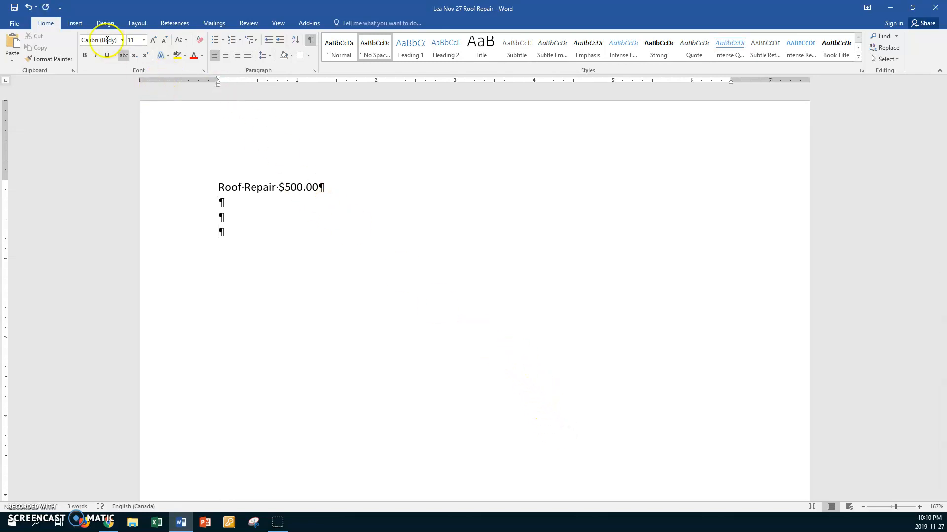
{"action": "left_click", "coordinate": [75, 23]}
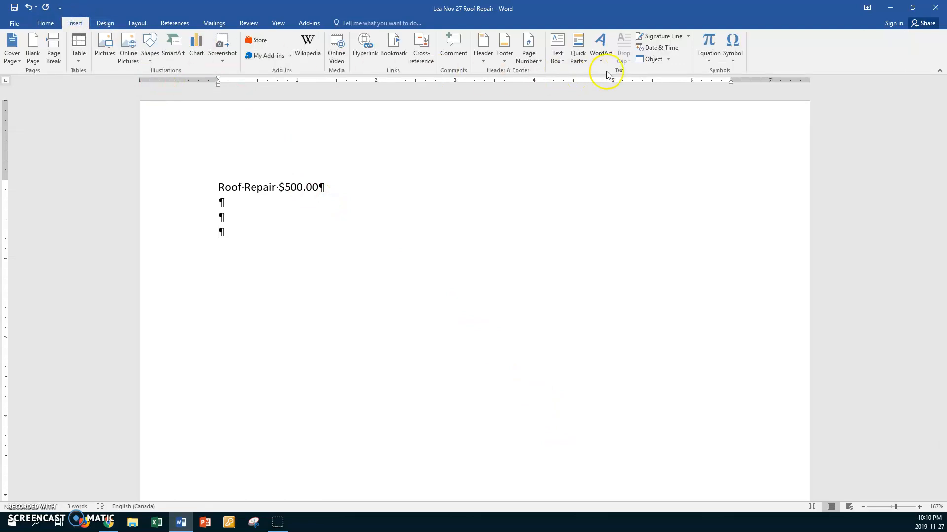
{"action": "left_click", "coordinate": [587, 60]}
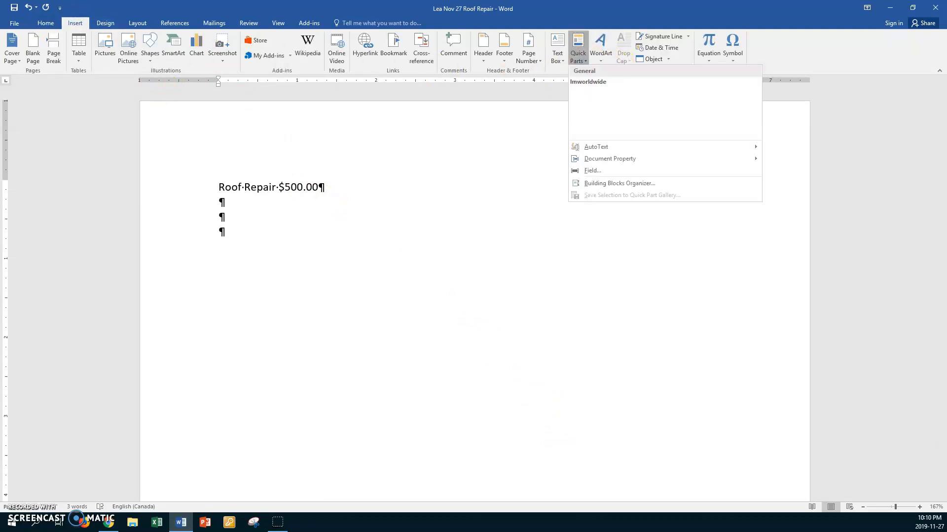
{"action": "left_click", "coordinate": [593, 171]}
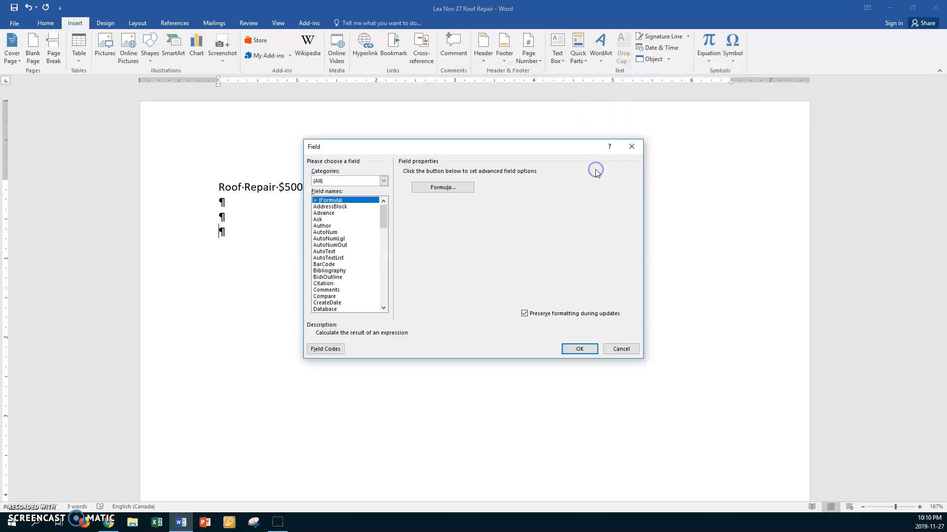
{"action": "left_click", "coordinate": [384, 181]}
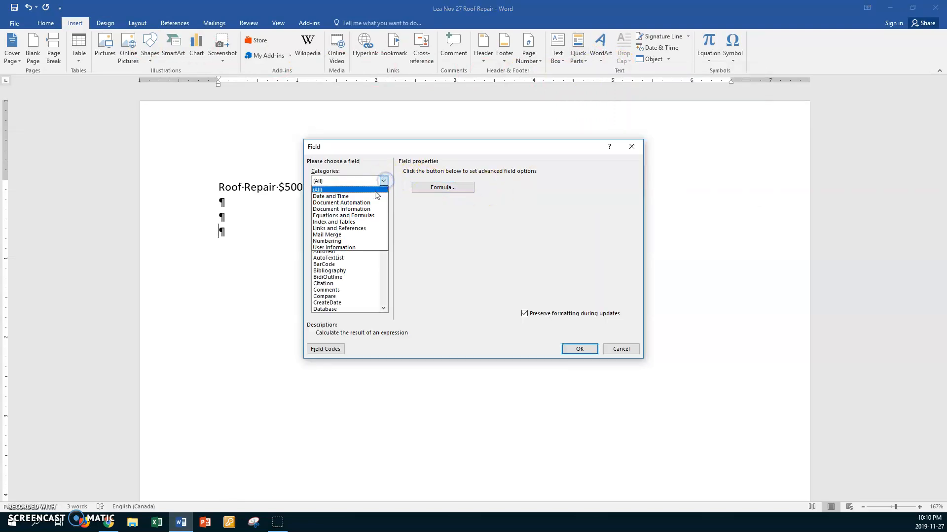
{"action": "left_click", "coordinate": [364, 209]}
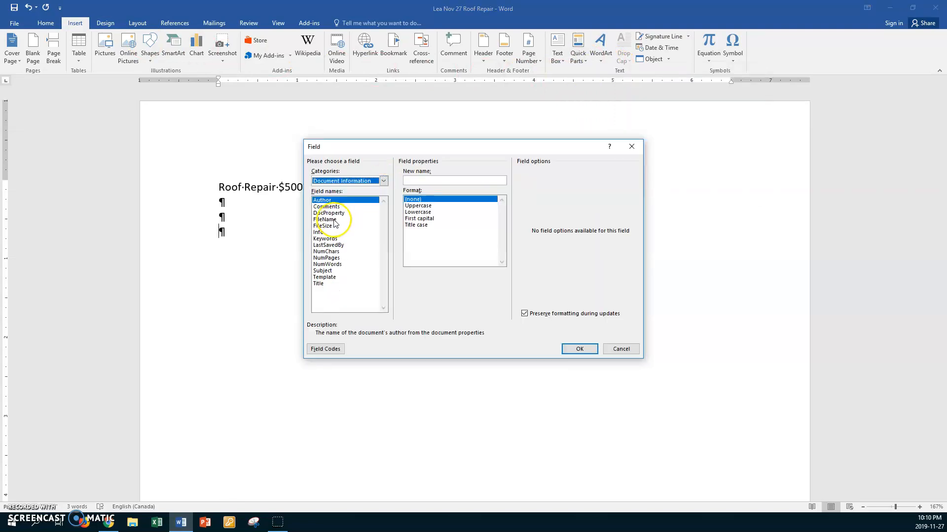
{"action": "left_click", "coordinate": [343, 220]}
{"action": "left_click", "coordinate": [552, 172]}
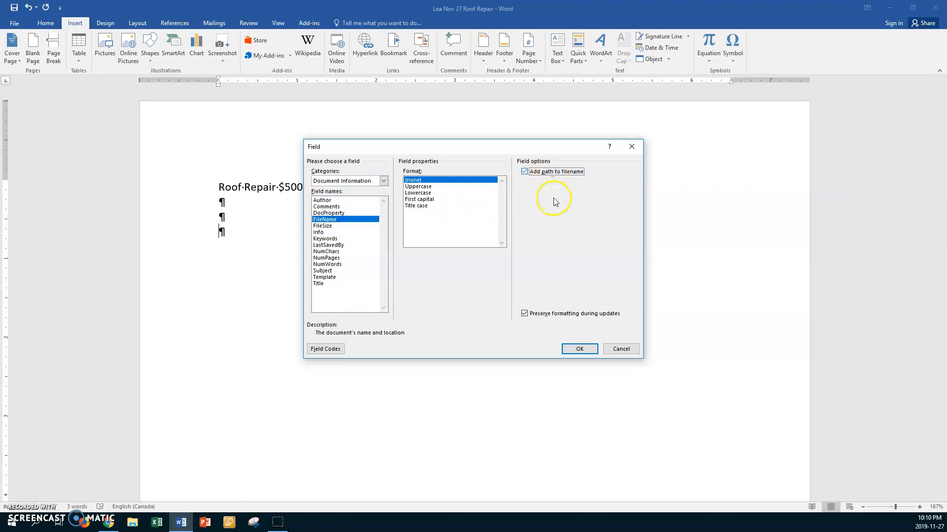
{"action": "left_click", "coordinate": [576, 352]}
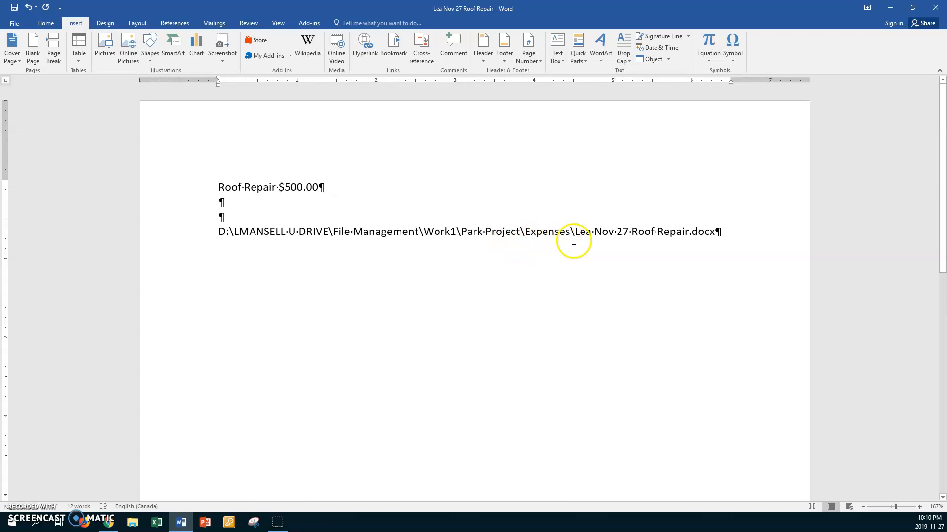
Shrink the font of the file path line by three sizes and save the document.
{"action": "triple_click", "coordinate": [631, 243]}
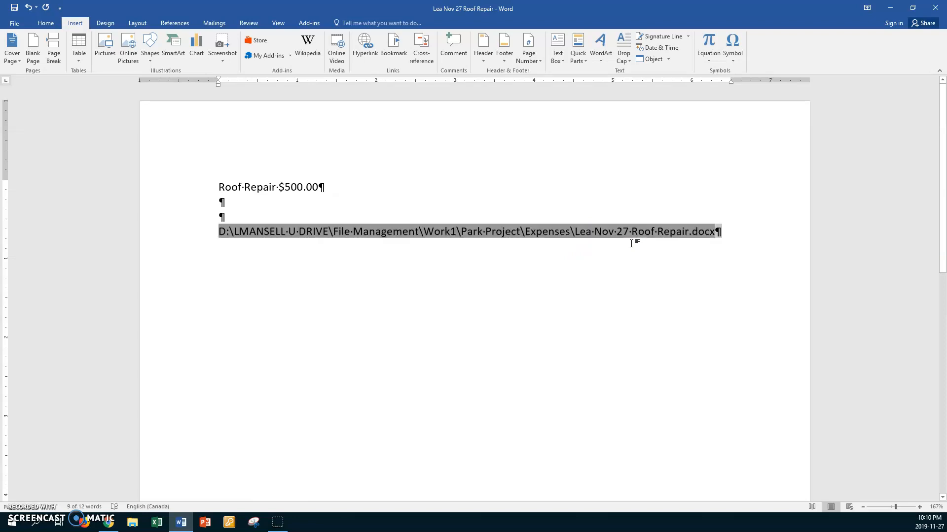
{"action": "key", "text": "ctrl+shift+comma"}
{"action": "key", "text": "ctrl+shift+comma"}
{"action": "key", "text": "ctrl+shift+comma"}
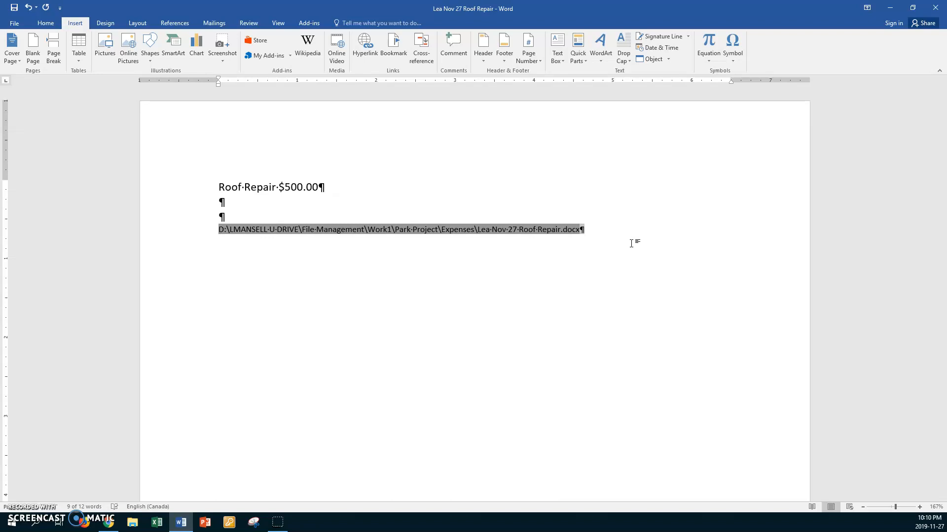
{"action": "left_click", "coordinate": [311, 216]}
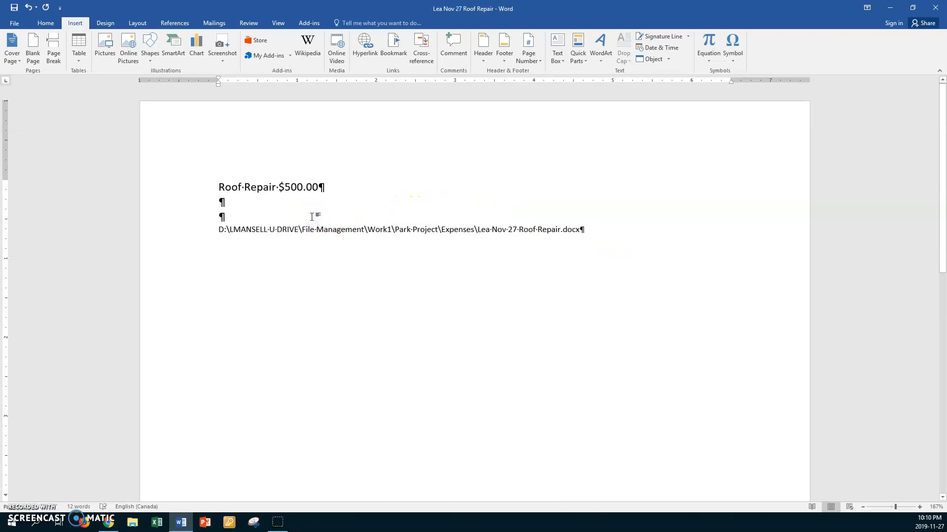
{"action": "key", "text": "ctrl+s"}
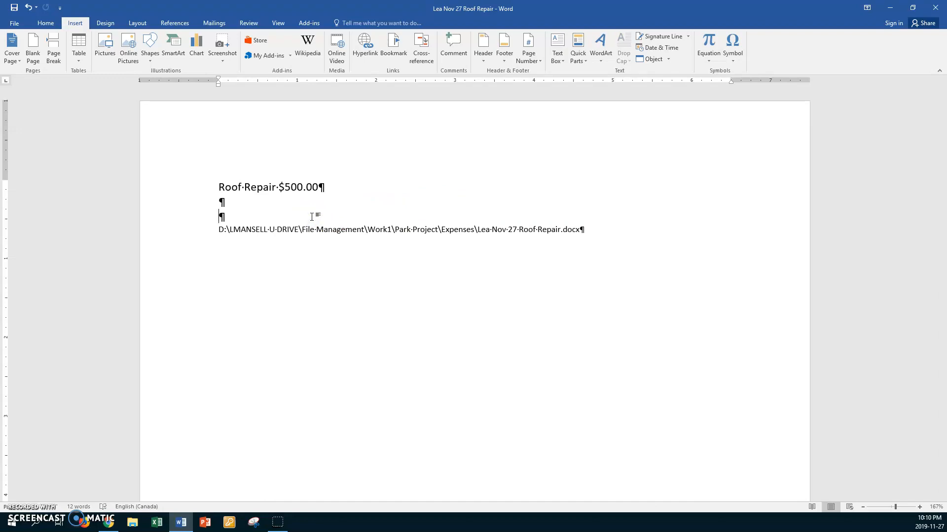
Close the saved Roof Repair document.
{"action": "left_click", "coordinate": [324, 244]}
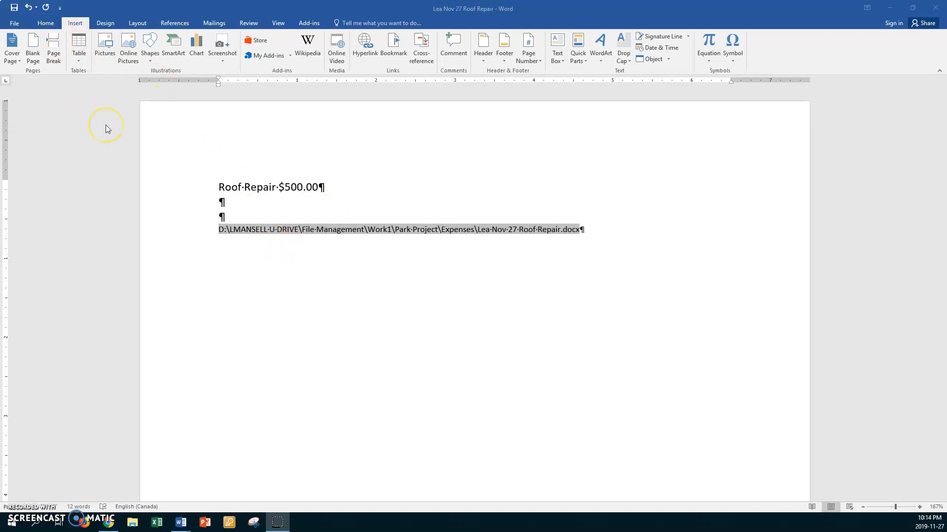
{"action": "left_click", "coordinate": [16, 24]}
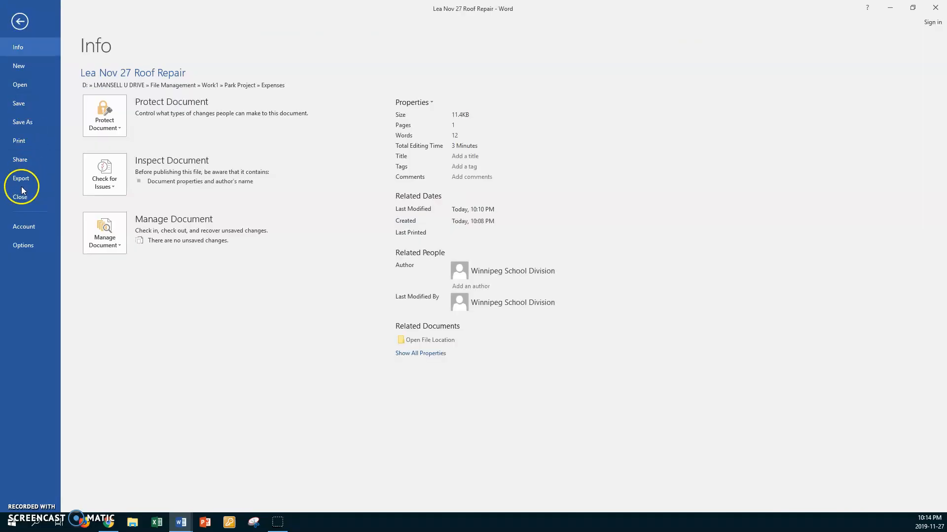
{"action": "left_click", "coordinate": [20, 197]}
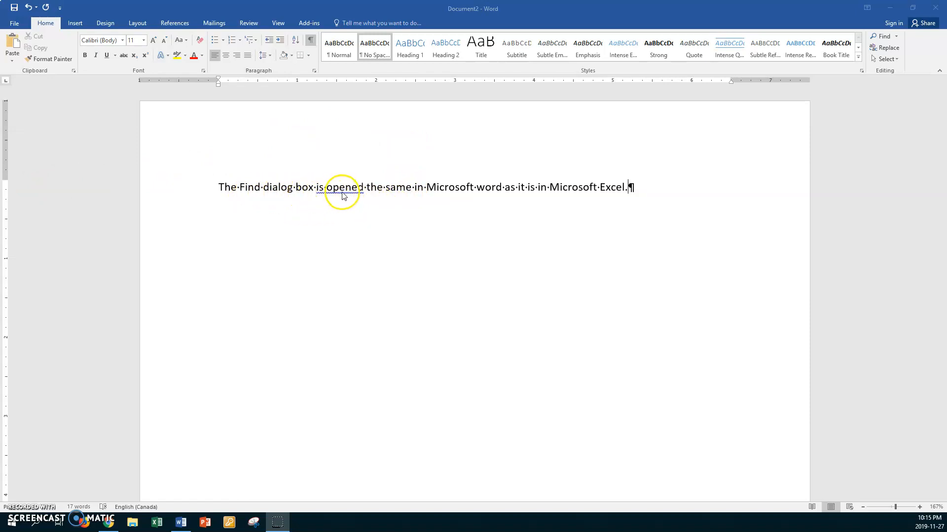
Capitalise "word" in "Microsoft word" within the Find dialog box sentence.
{"action": "left_click", "coordinate": [491, 187]}
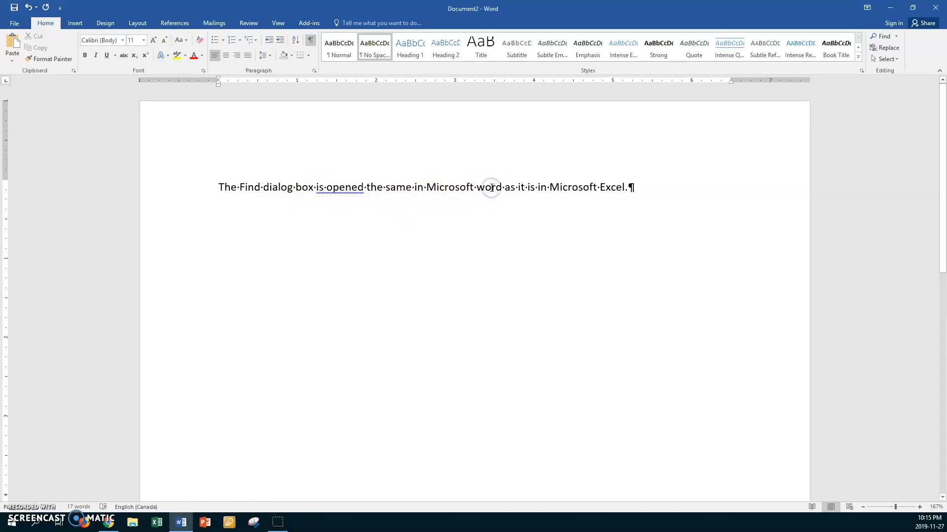
{"action": "key", "text": "shift+F3"}
{"action": "left_click", "coordinate": [488, 188]}
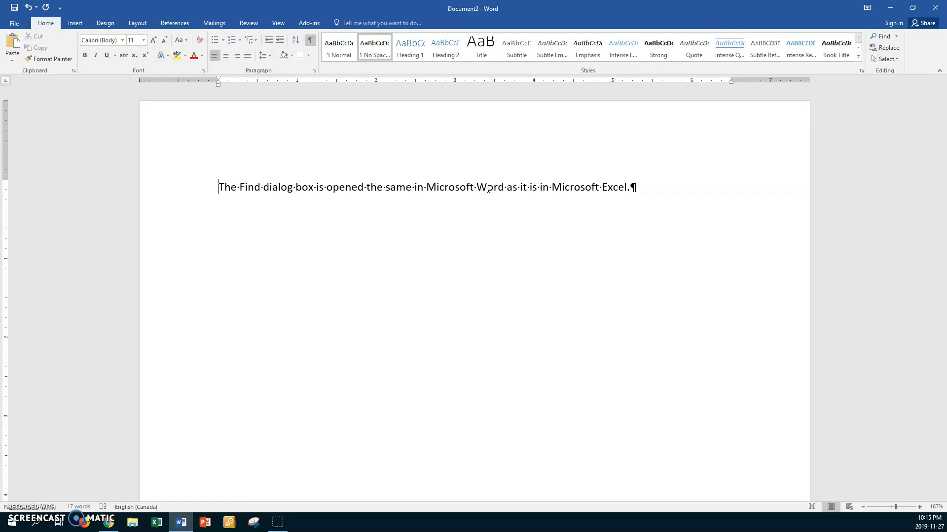
Search the document for "in" and close the search results.
{"action": "key", "text": "ctrl+f"}
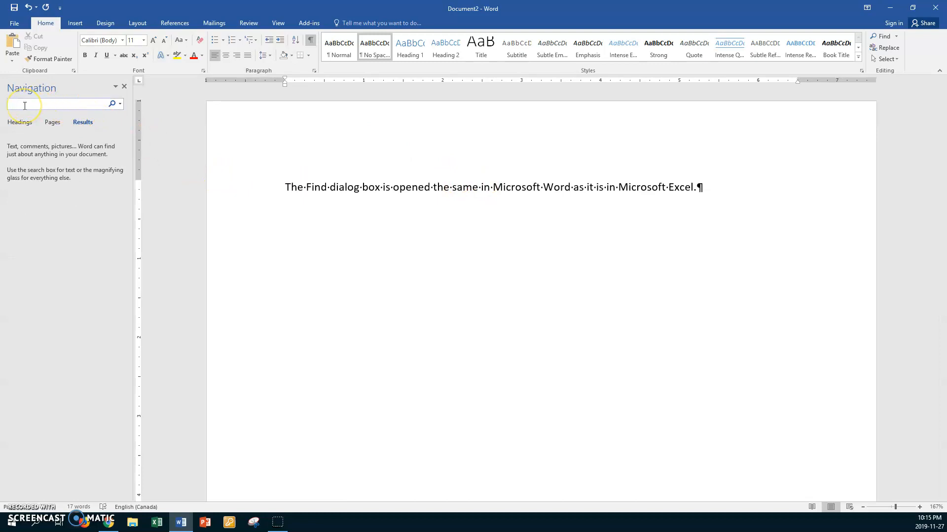
{"action": "type", "text": "in"}
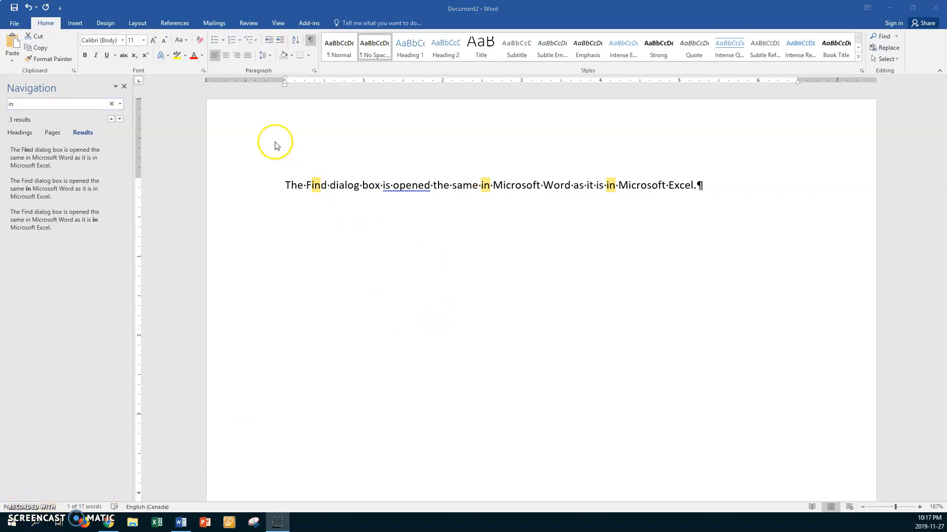
{"action": "left_click", "coordinate": [125, 87]}
{"action": "left_click", "coordinate": [125, 87]}
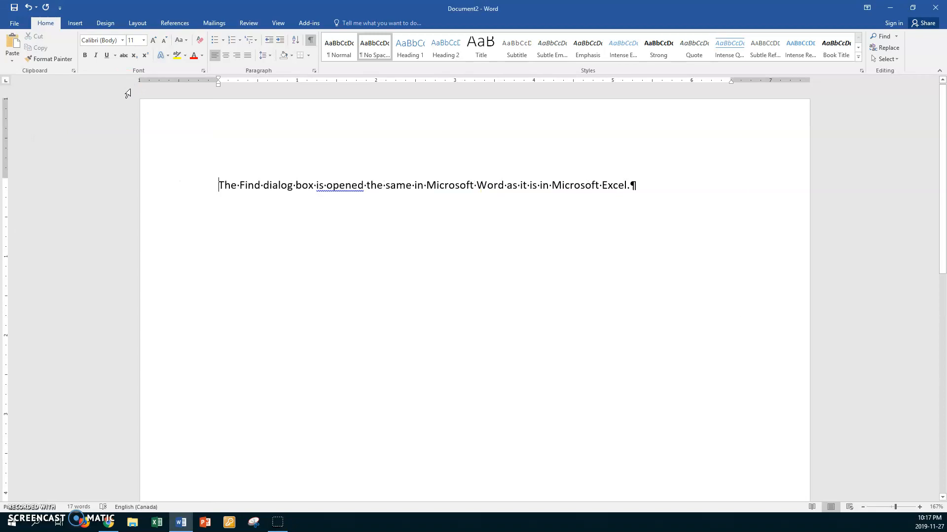
Start saving the Find dialog box document and browse to the Work1 folder inside File Management on the data (D:) drive.
{"action": "key", "text": "ctrl+s"}
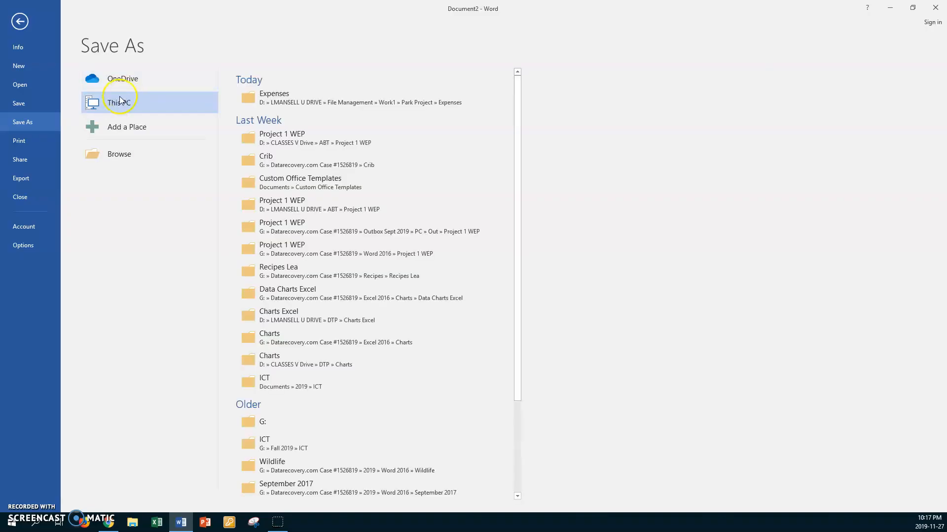
{"action": "left_click", "coordinate": [123, 150]}
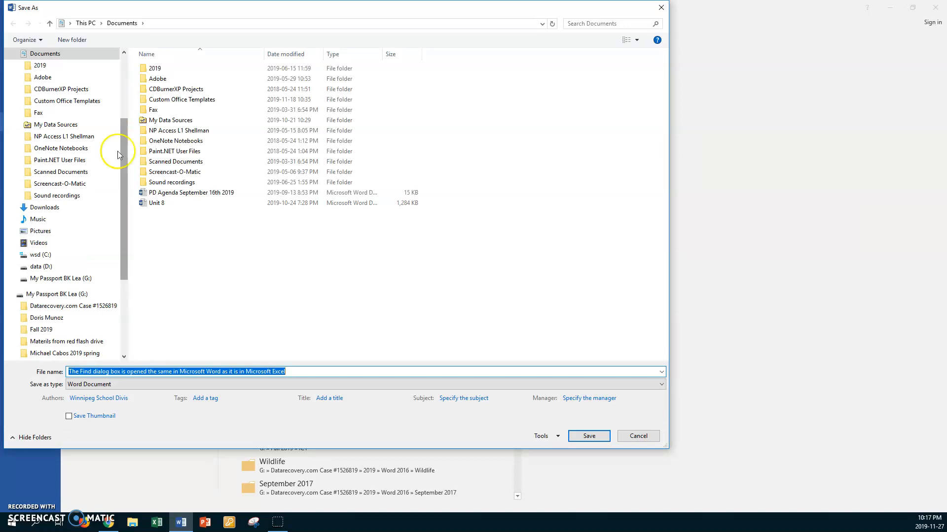
{"action": "left_click", "coordinate": [44, 265]}
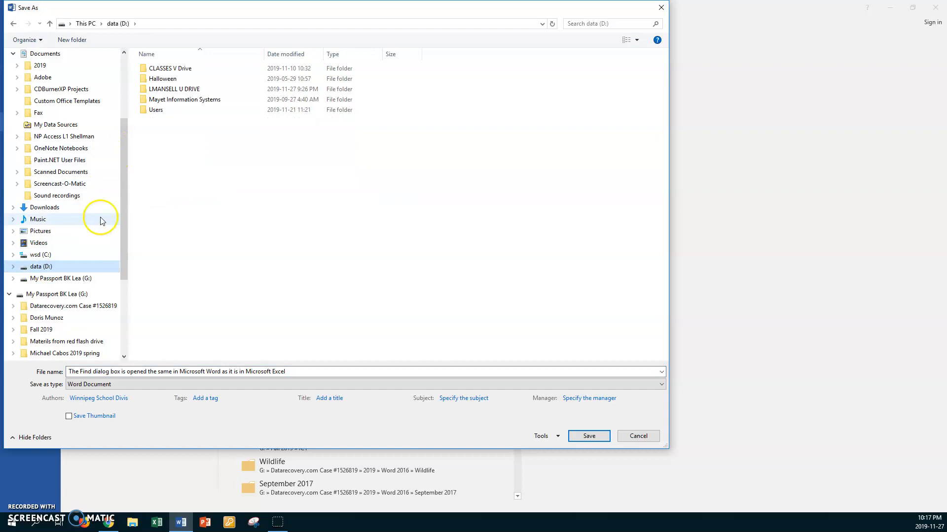
{"action": "double_click", "coordinate": [143, 89]}
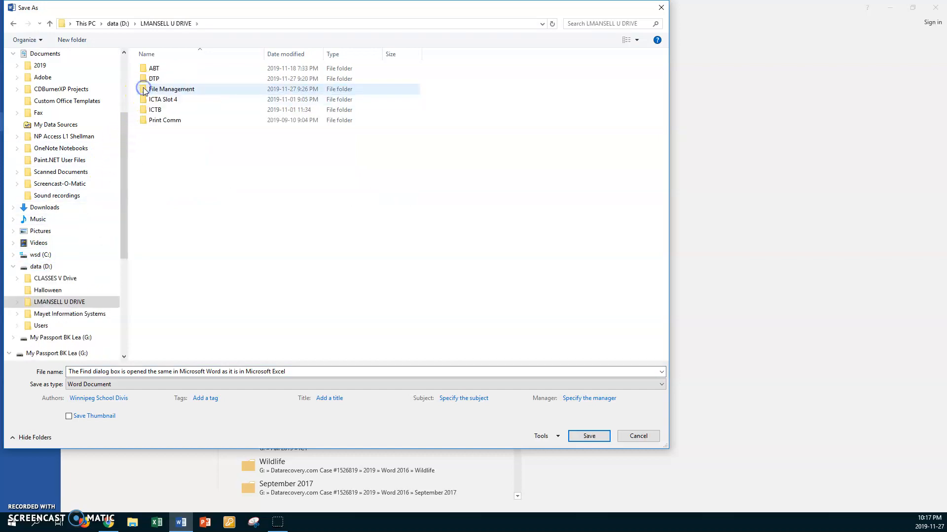
{"action": "double_click", "coordinate": [143, 89]}
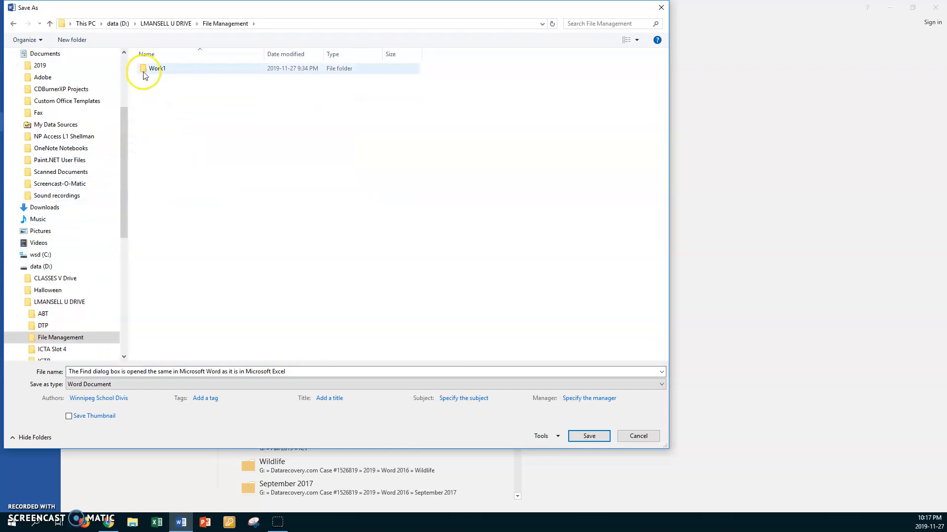
{"action": "double_click", "coordinate": [142, 69]}
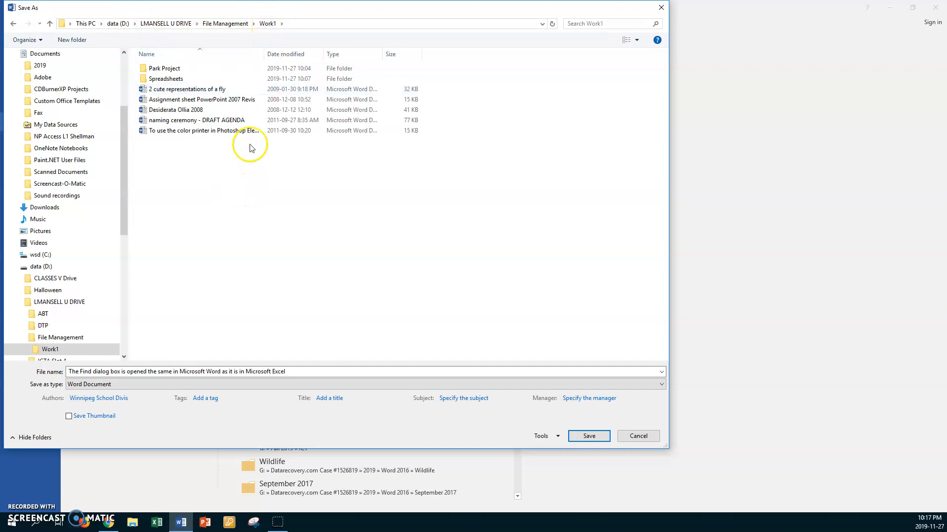
Save the document under the author's first name followed by "Nov 27 Exercise 1 Word Find" and close it.
{"action": "left_click", "coordinate": [306, 373]}
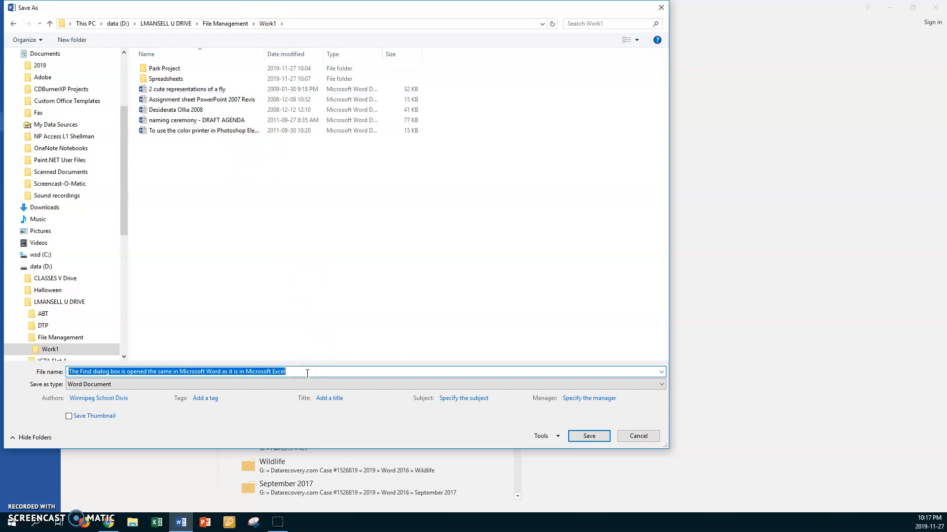
{"action": "type", "text": "Lea "}
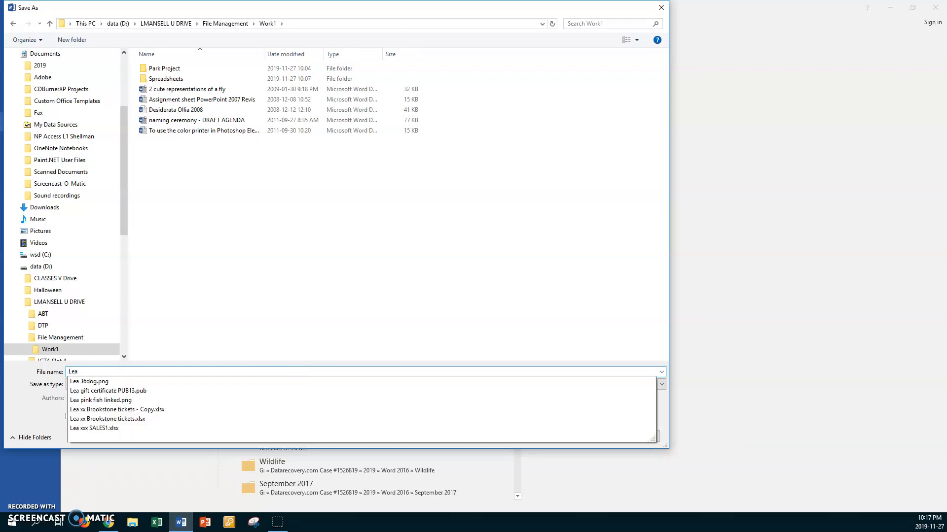
{"action": "type", "text": "Nov 27"}
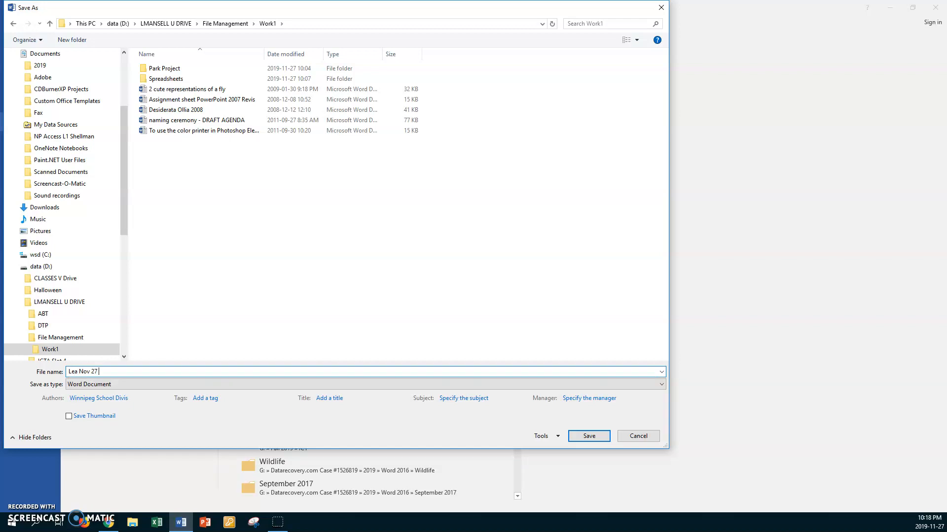
{"action": "type", "text": "Exercise 1 Word Find"}
{"action": "left_click", "coordinate": [589, 436]}
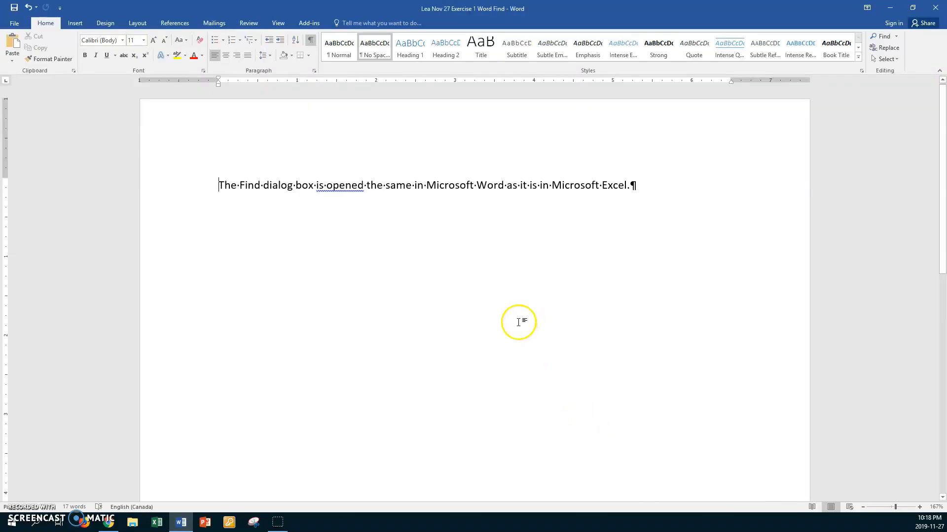
{"action": "left_click", "coordinate": [14, 24]}
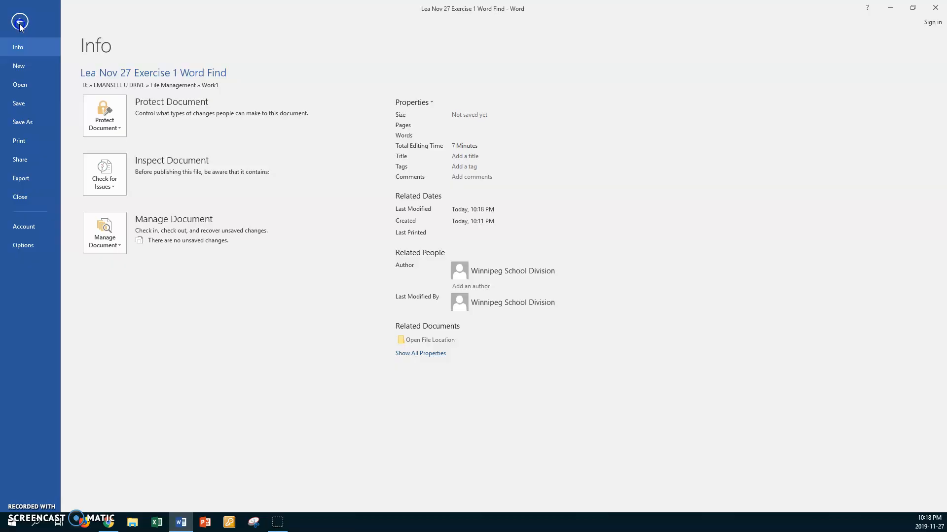
{"action": "left_click", "coordinate": [17, 197]}
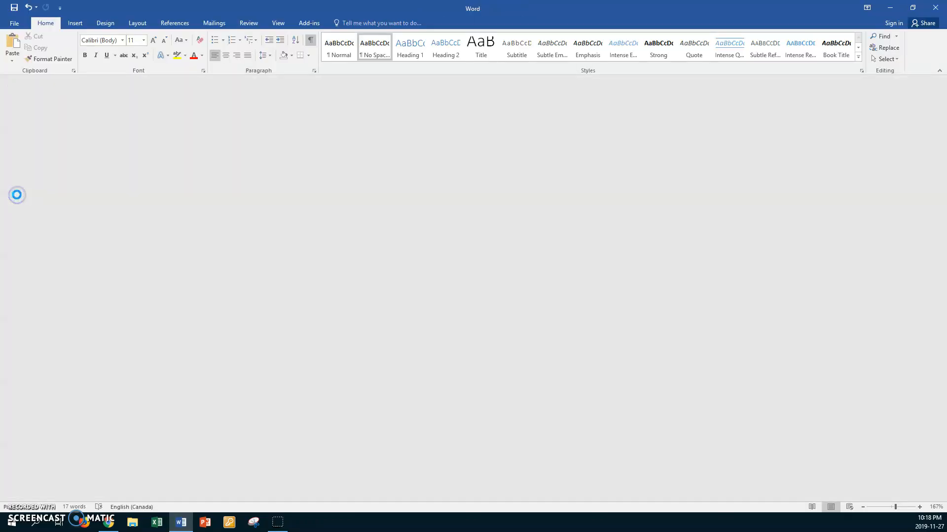